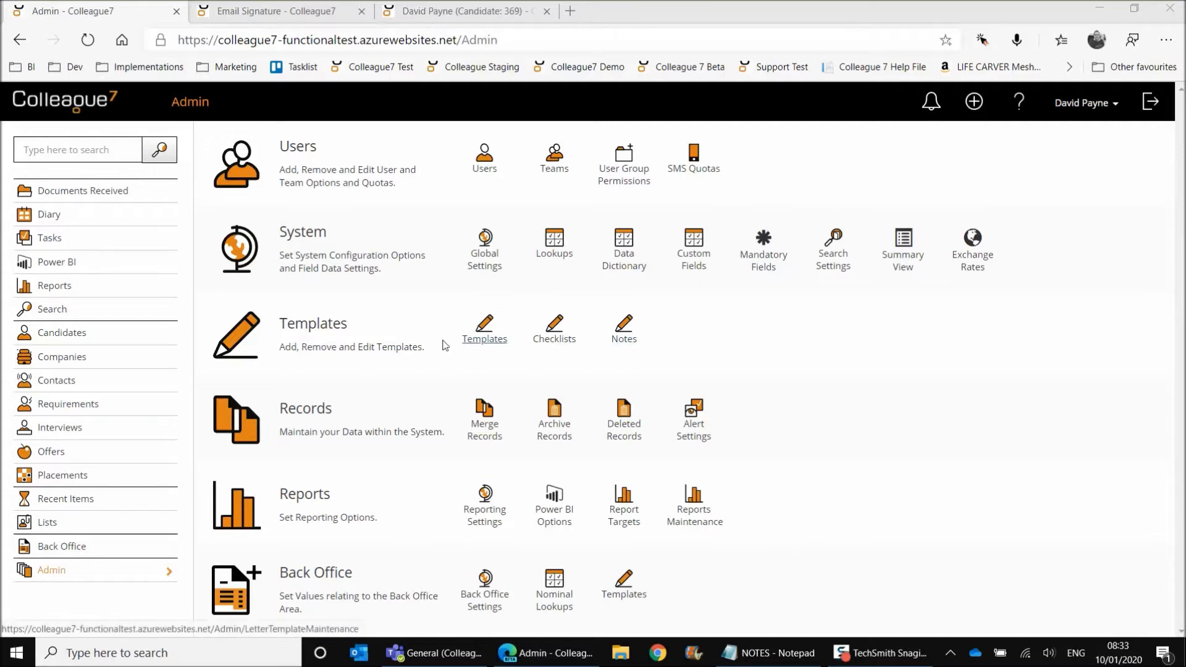
Open the Templates maintenance page from the Admin overview.
left_click(475, 341)
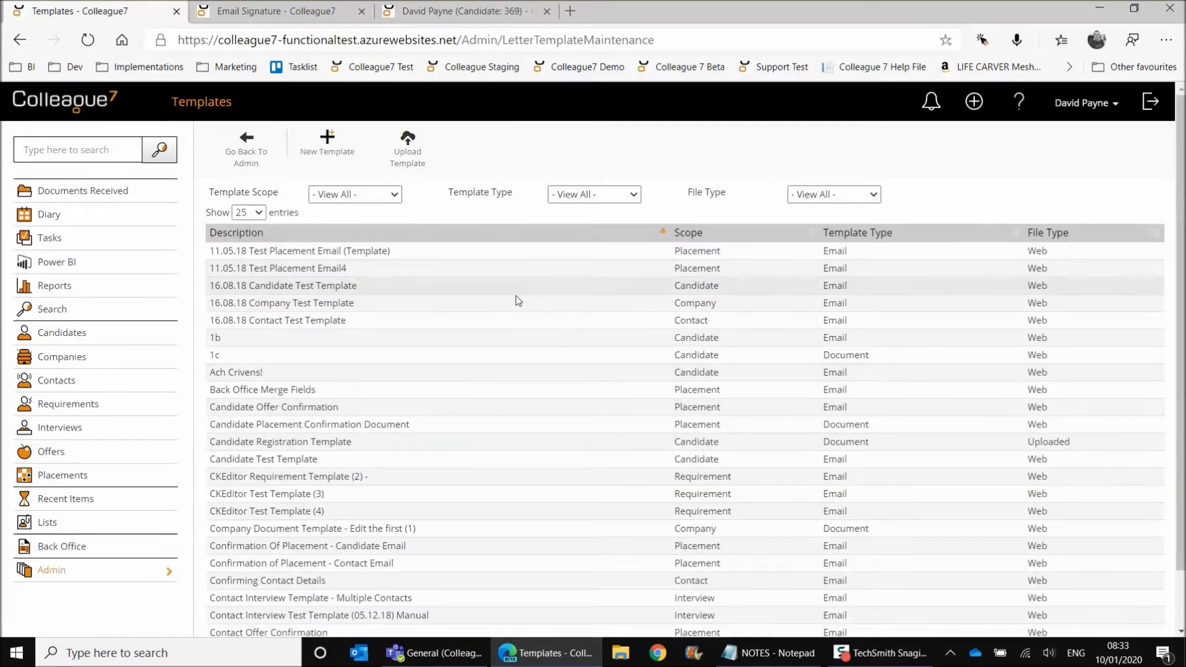
Start a new template of type Email Signature with User Merge scope.
scroll(502, 353, "down", 1)
scroll(502, 353, "up", 1)
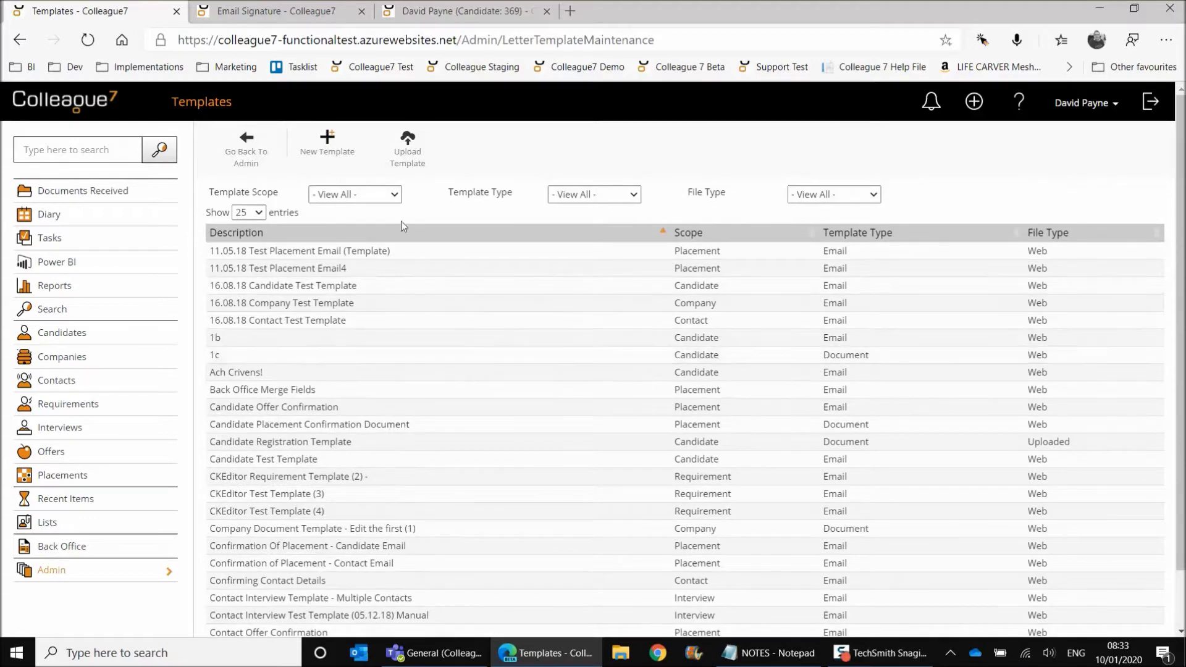
left_click(329, 152)
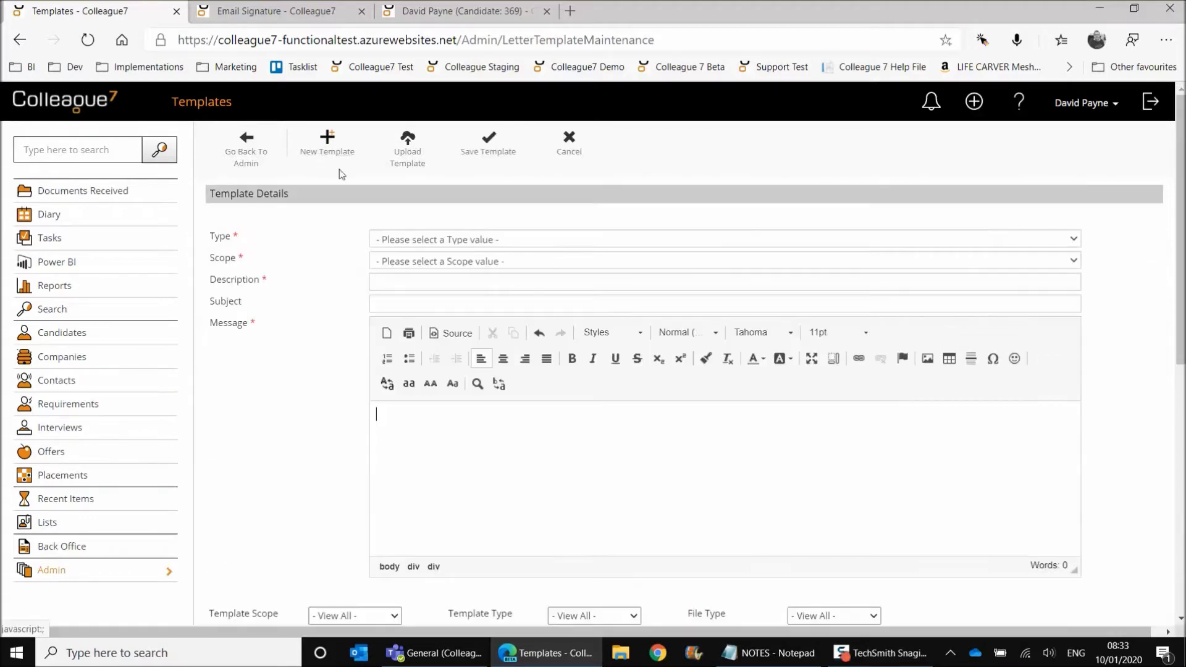
left_click(431, 241)
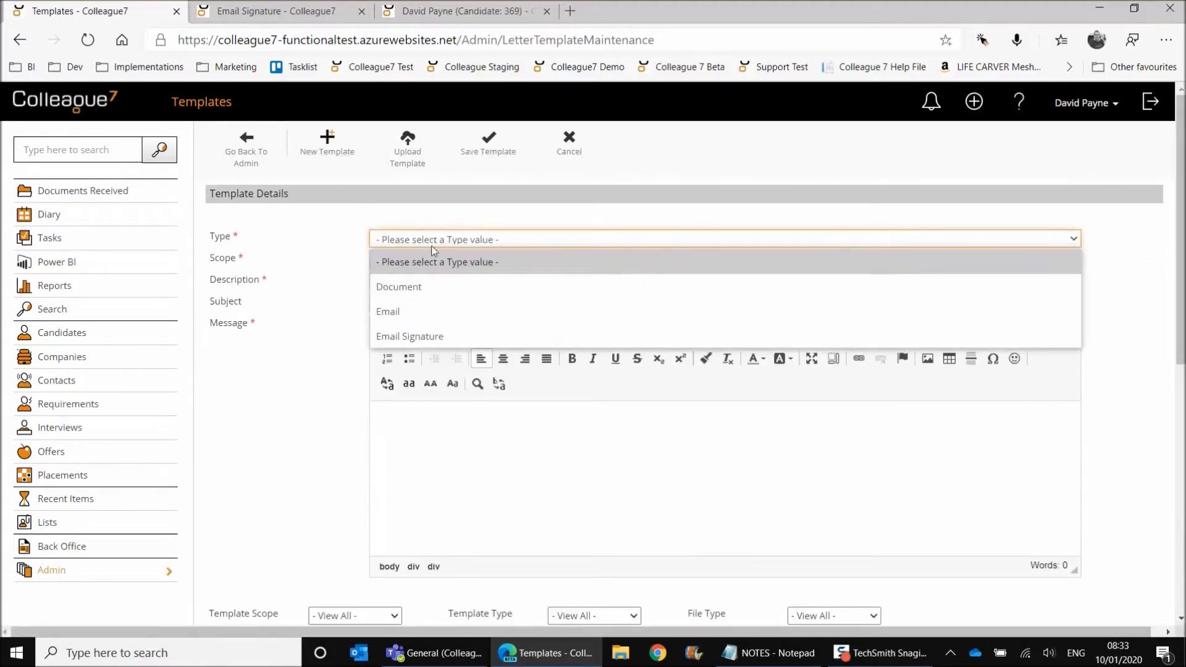
left_click(422, 337)
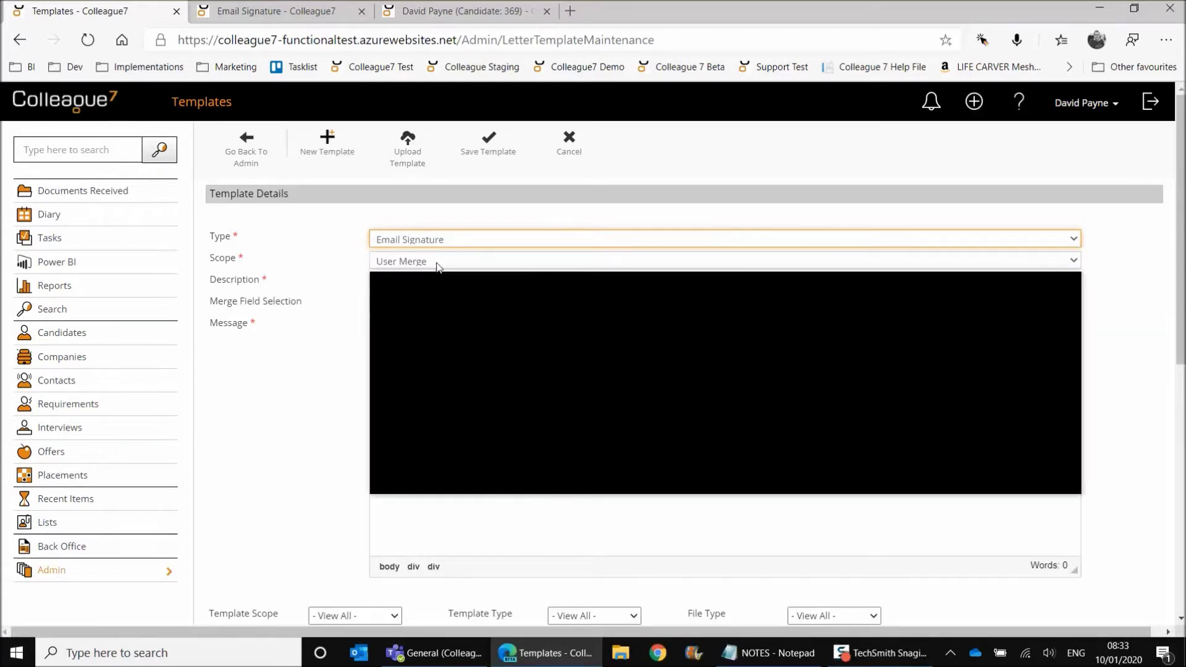
left_click(435, 262)
left_click(396, 263)
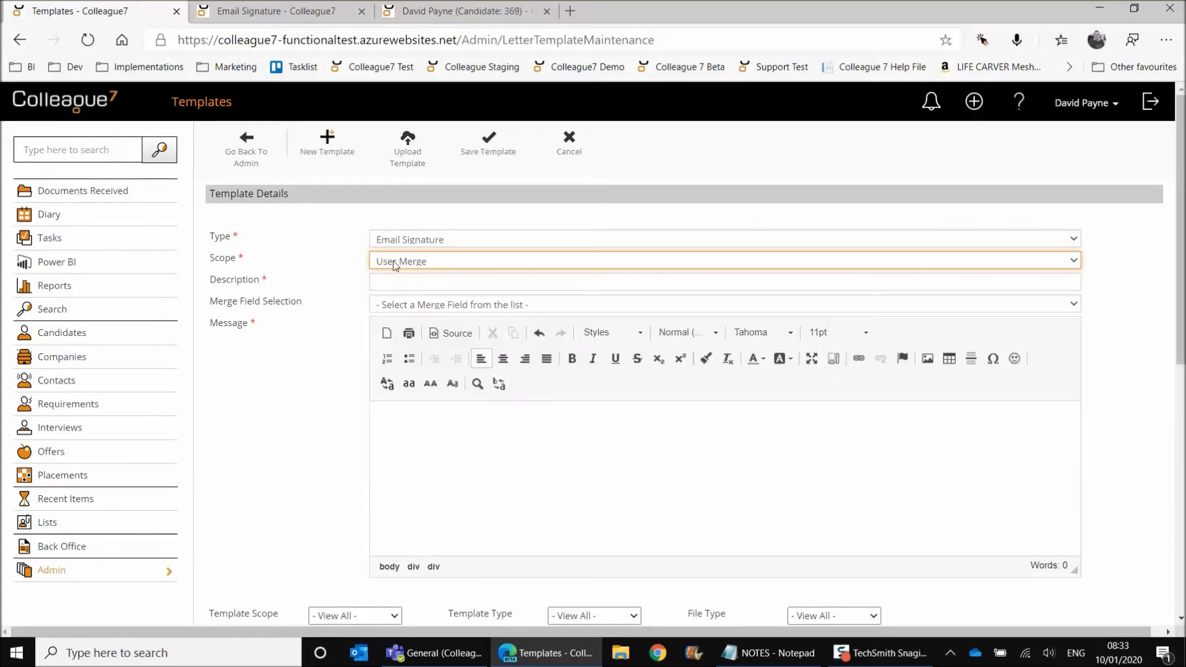
left_click(304, 265)
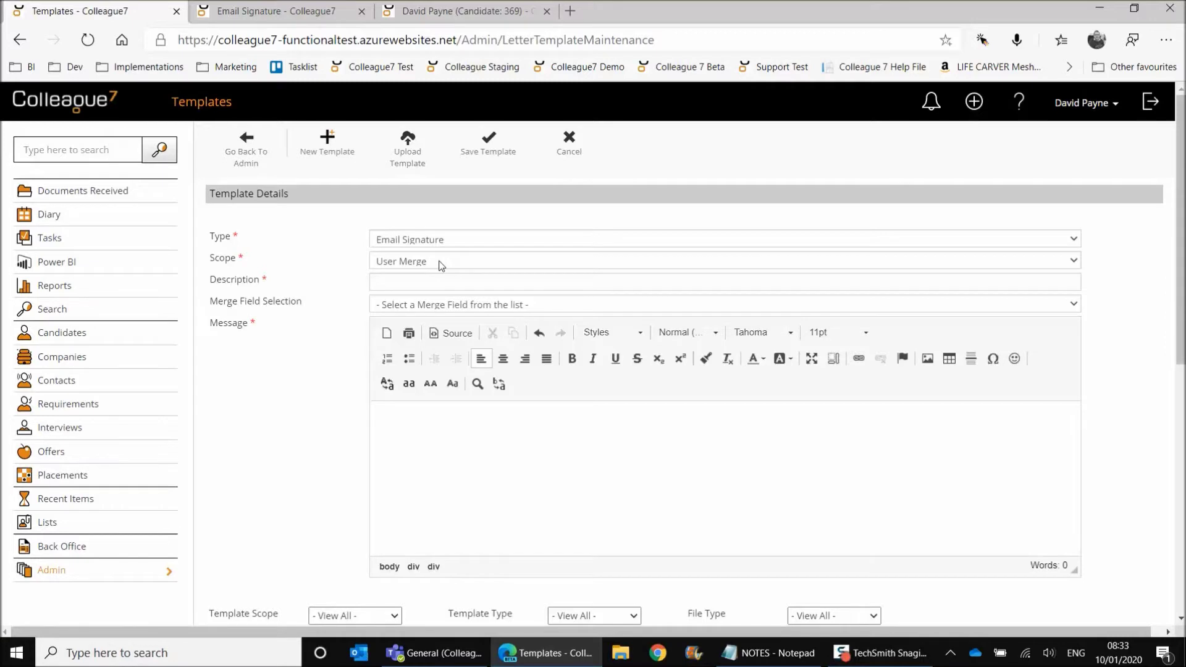
Insert the {NAME} merge field into the message, then discard the unsaved template.
left_click(399, 286)
left_click(415, 306)
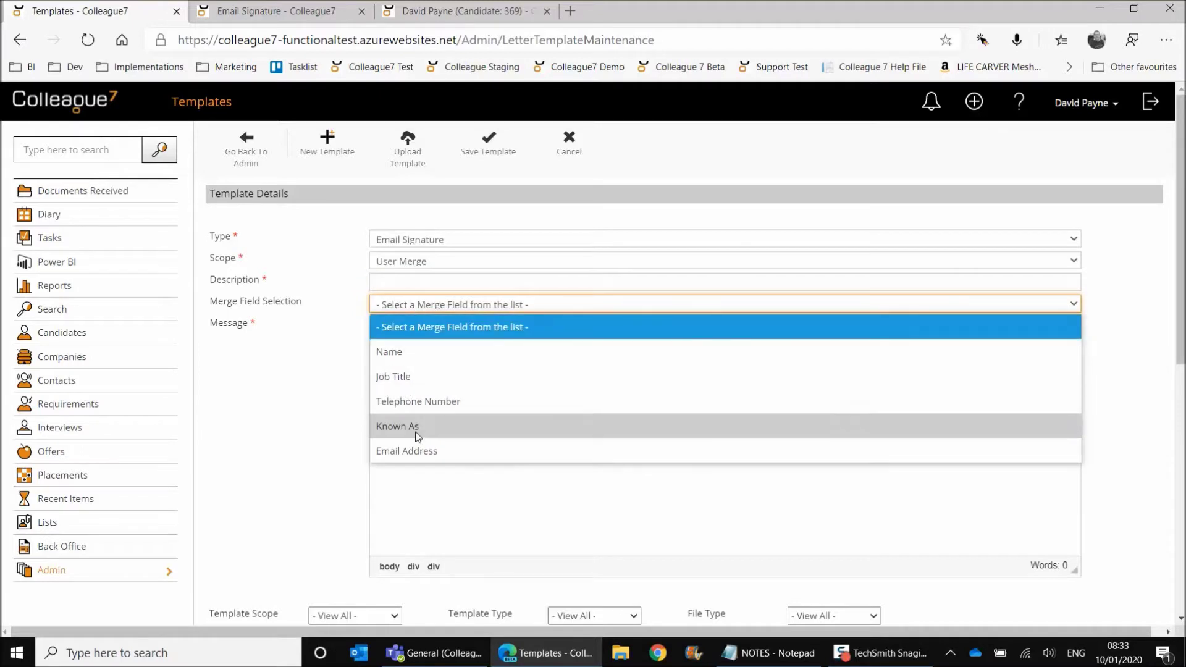
left_click(417, 353)
left_click(442, 305)
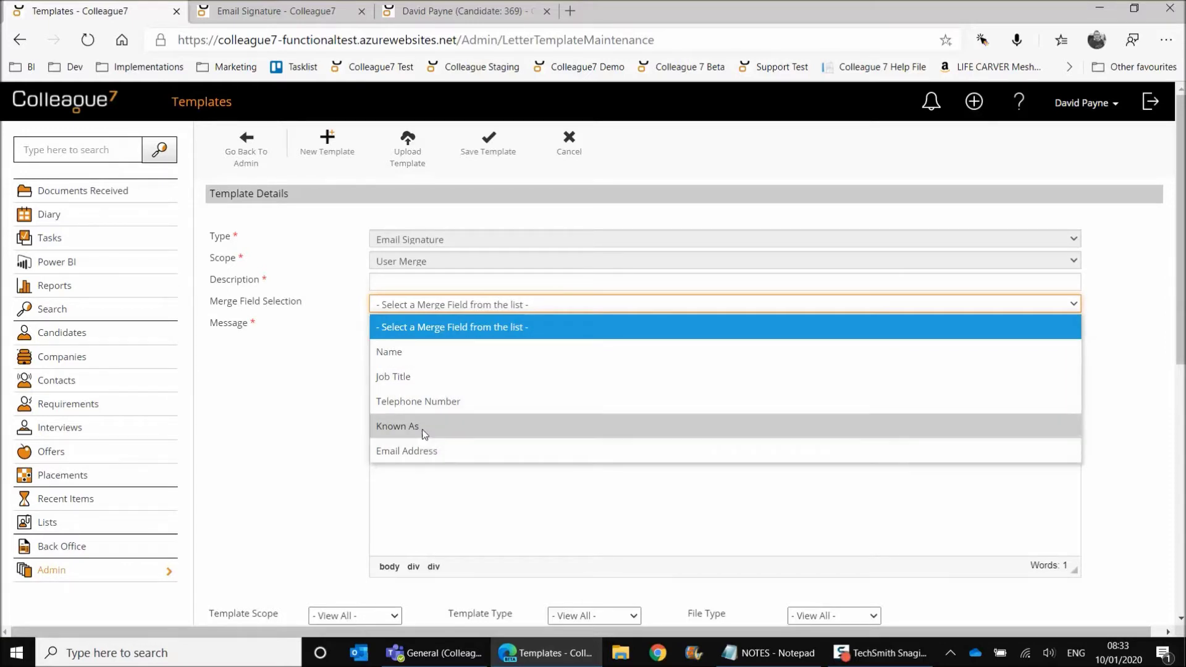
left_click(412, 471)
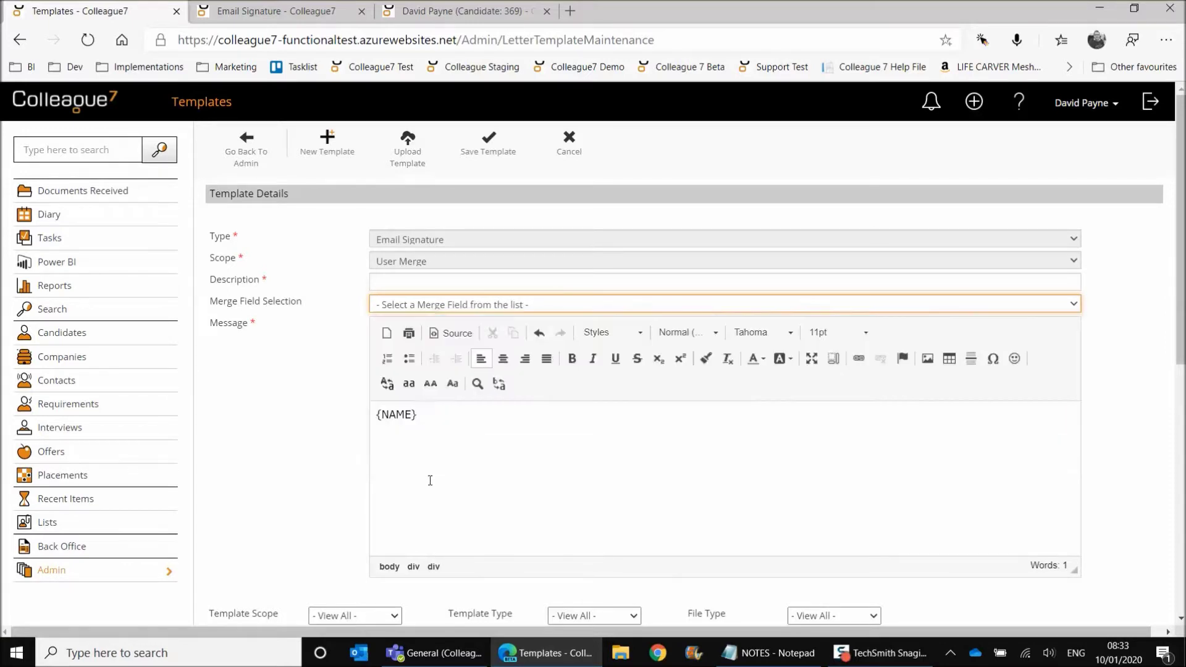
left_click(570, 148)
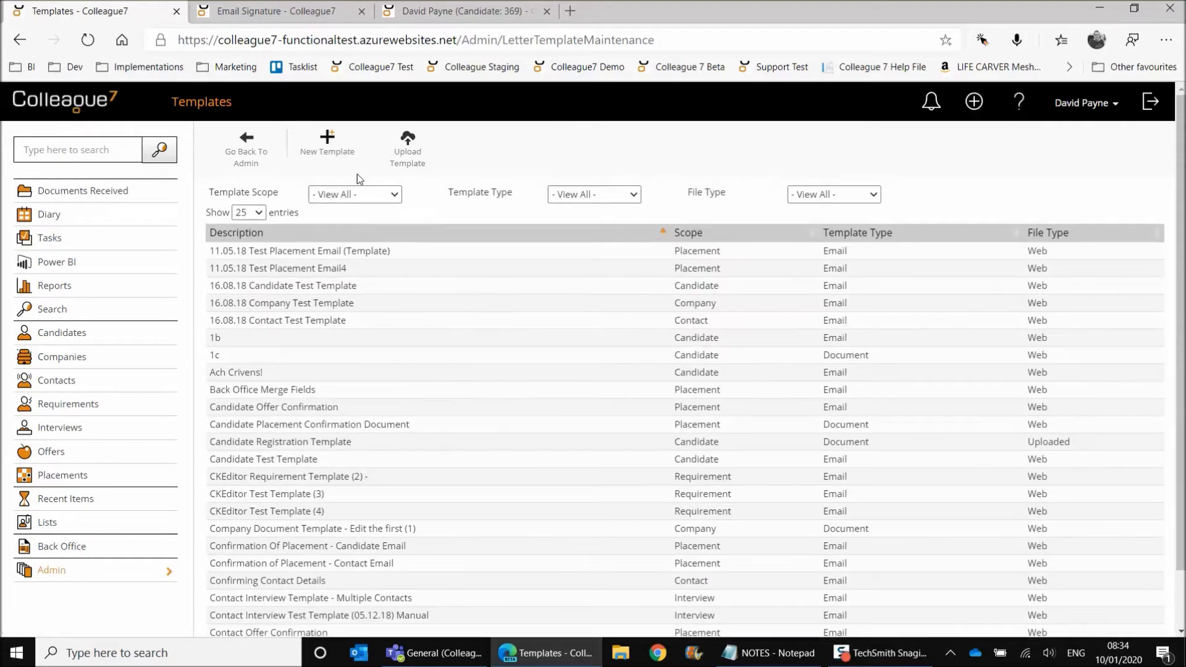
Filter templates to Email Signature, review the test signature template, and return to Admin.
left_click(614, 196)
left_click(577, 294)
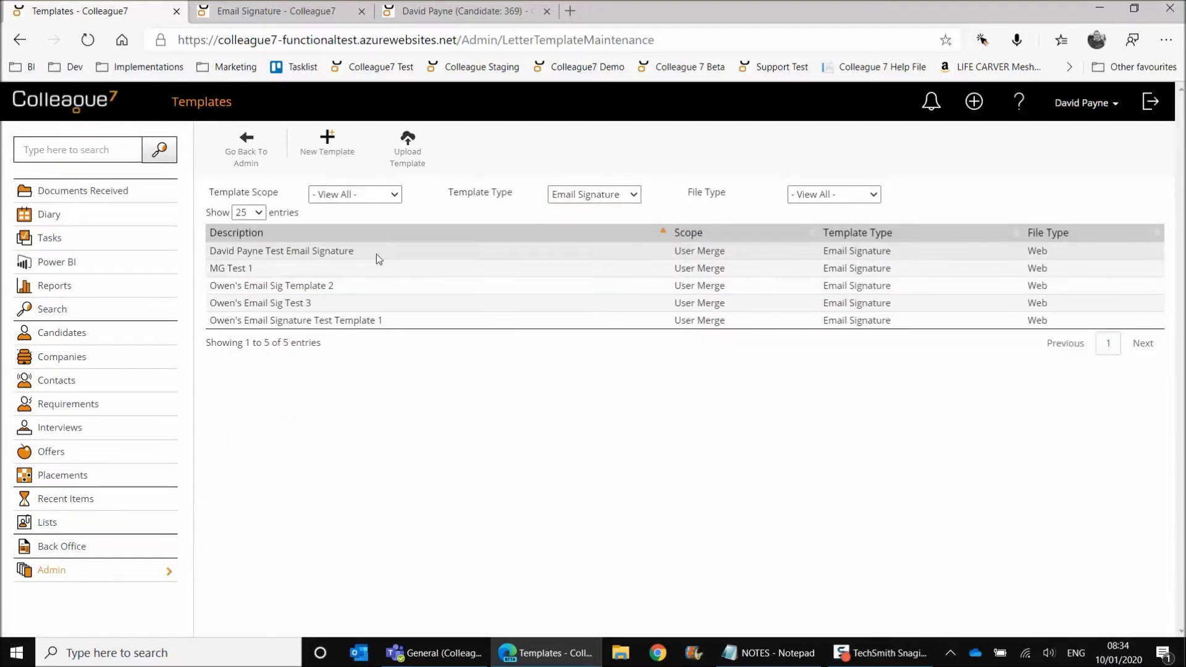
double_click(379, 254)
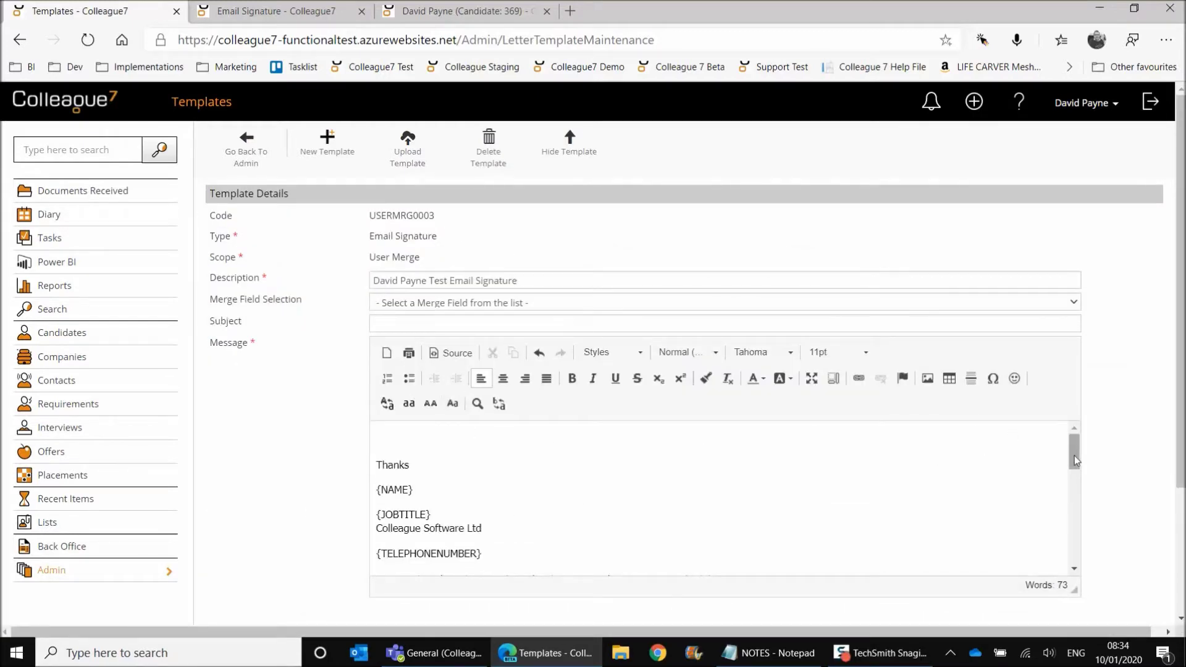
mouse_move(1073, 460)
left_mouse_down()
mouse_move(1075, 554)
mouse_move(1074, 468)
left_mouse_up()
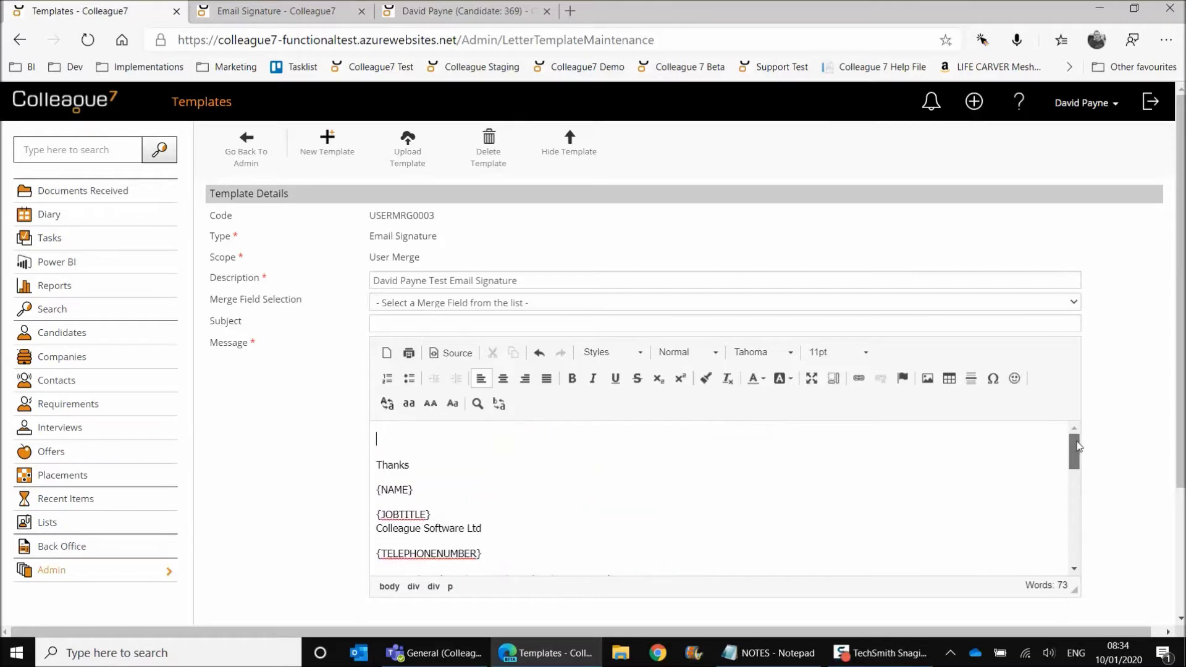
left_click(571, 155)
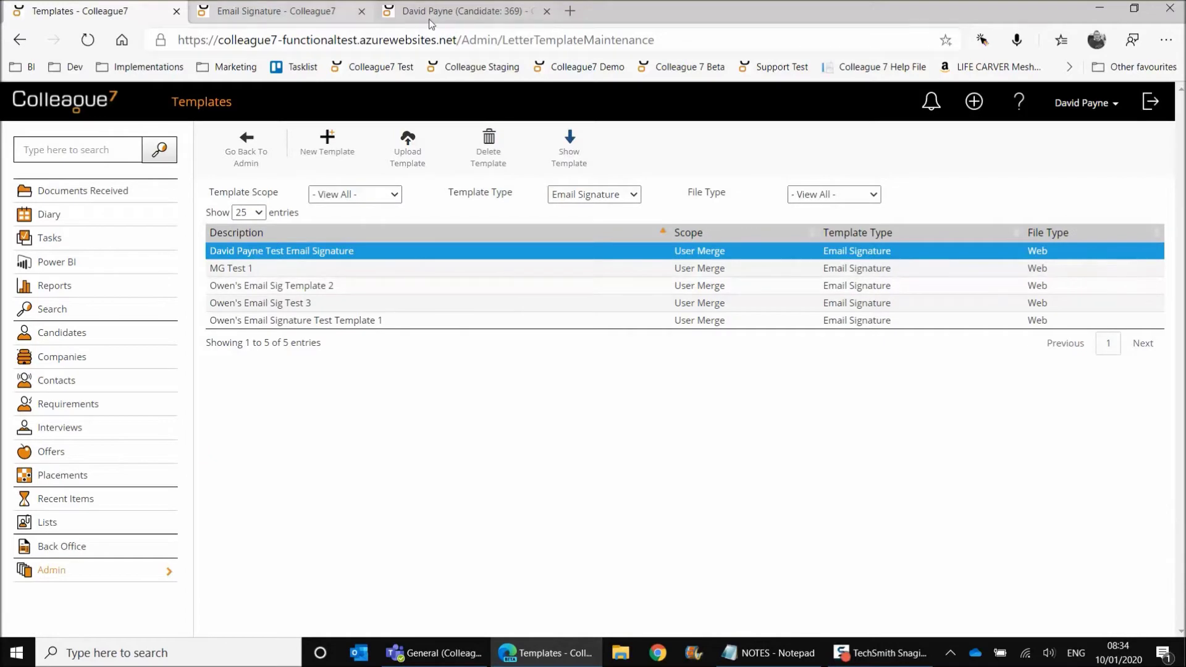
left_click(260, 150)
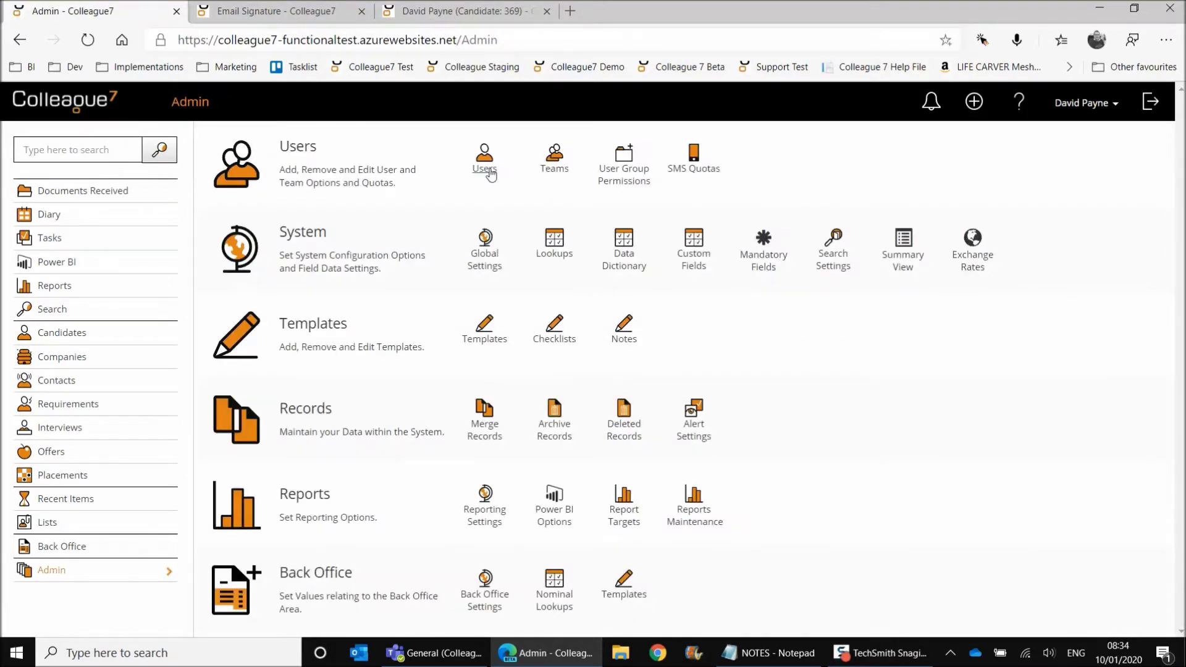
Apply the test email signature template to a user on page 3 of Users.
left_click(485, 175)
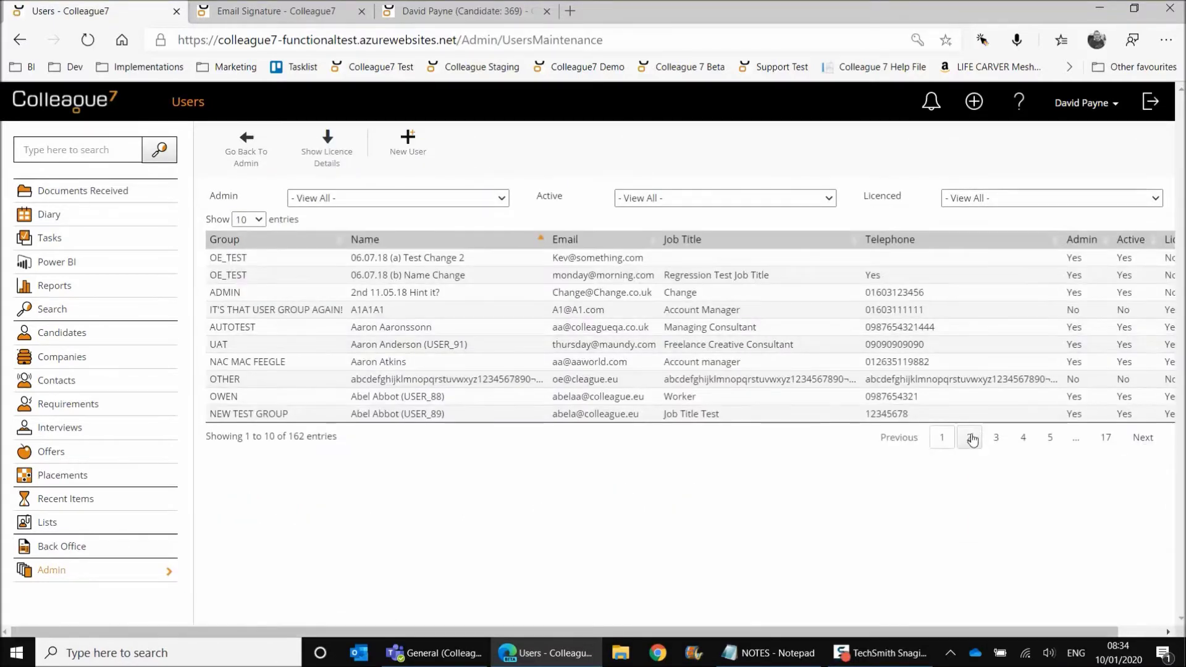
left_click(995, 437)
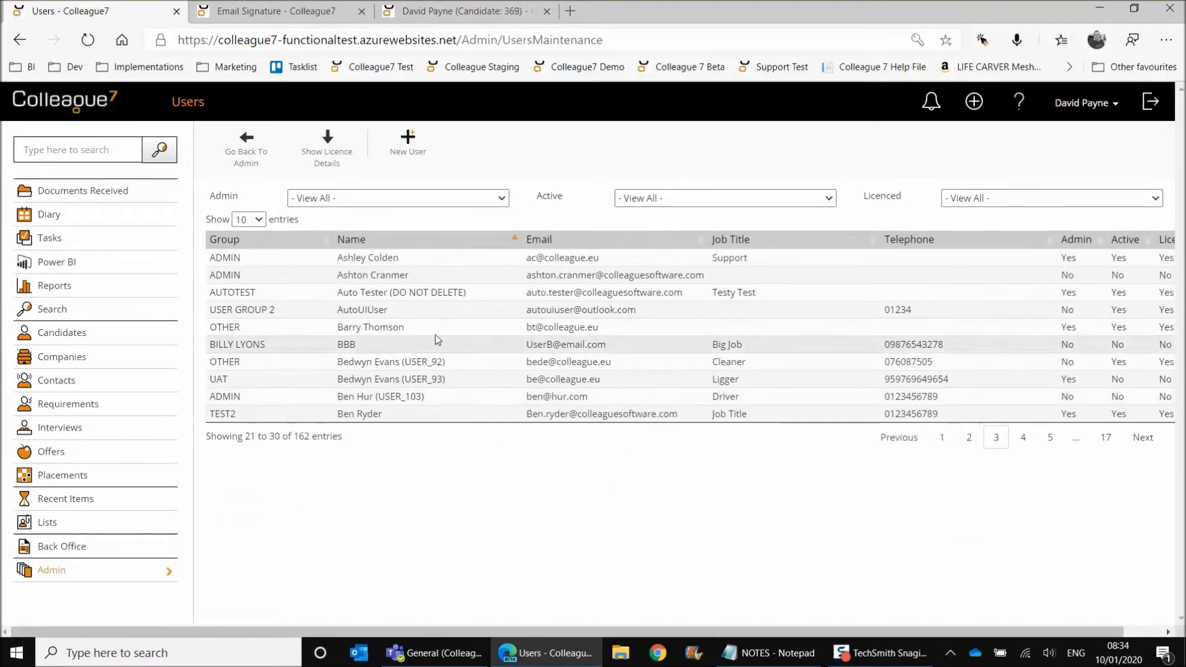
left_click(437, 327)
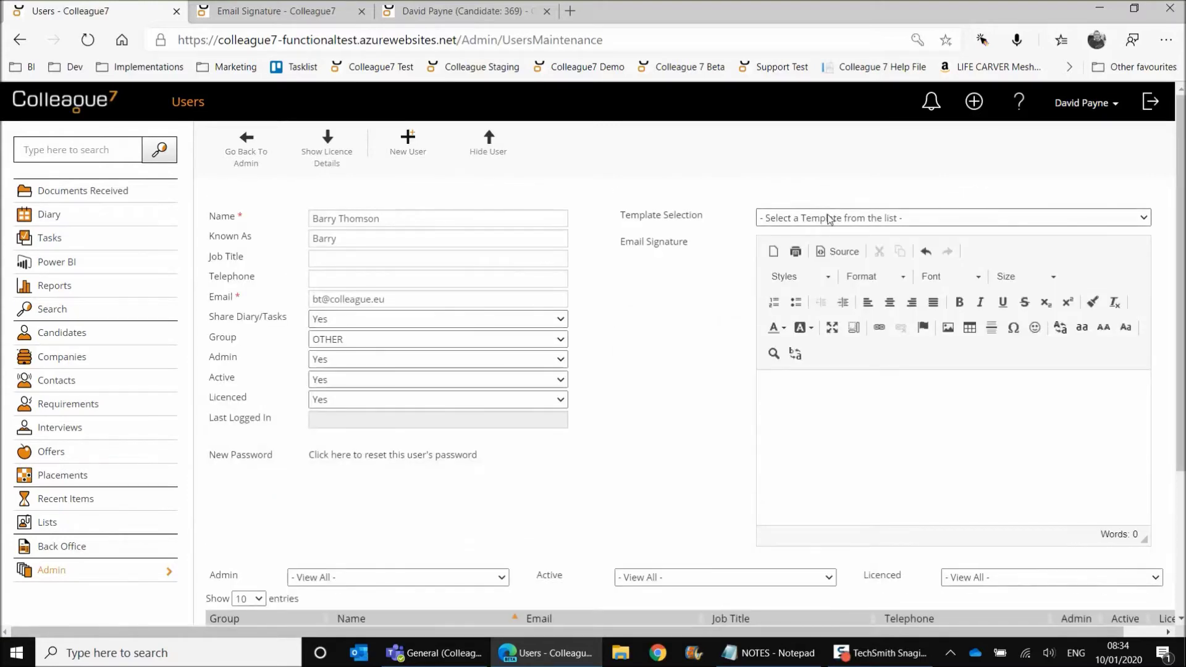
left_click(829, 219)
left_click(840, 267)
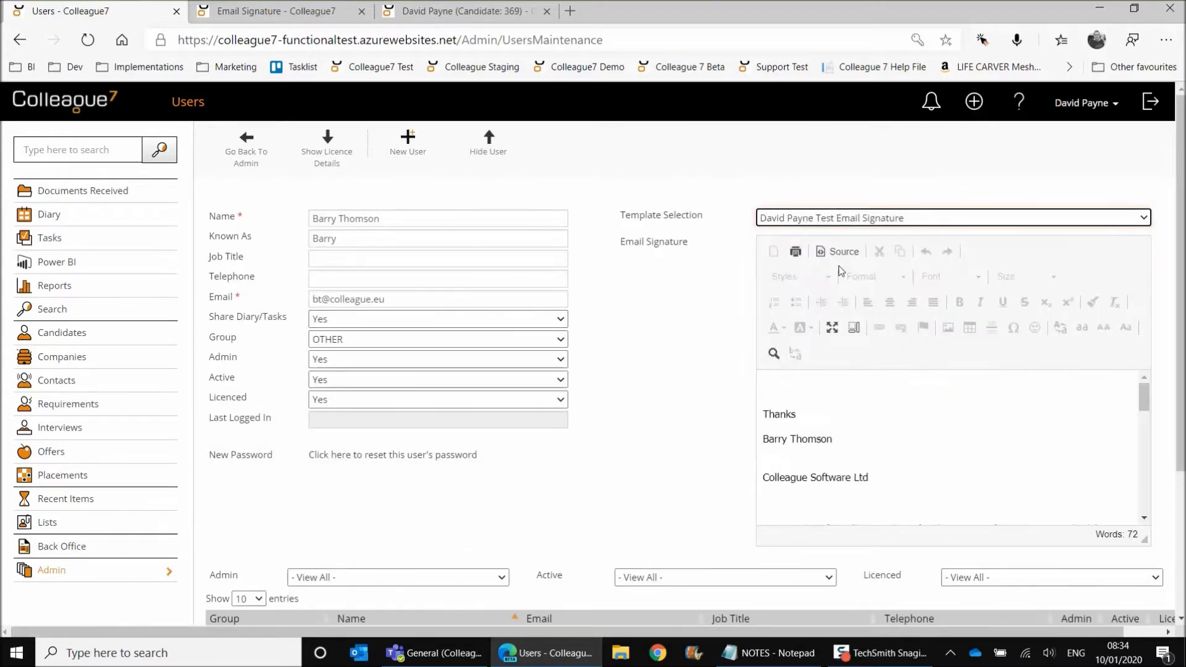
mouse_move(1143, 407)
left_mouse_down()
mouse_move(1142, 457)
mouse_move(1012, 405)
left_mouse_up()
mouse_move(1144, 395)
left_mouse_down()
mouse_move(1144, 457)
mouse_move(622, 342)
left_mouse_up()
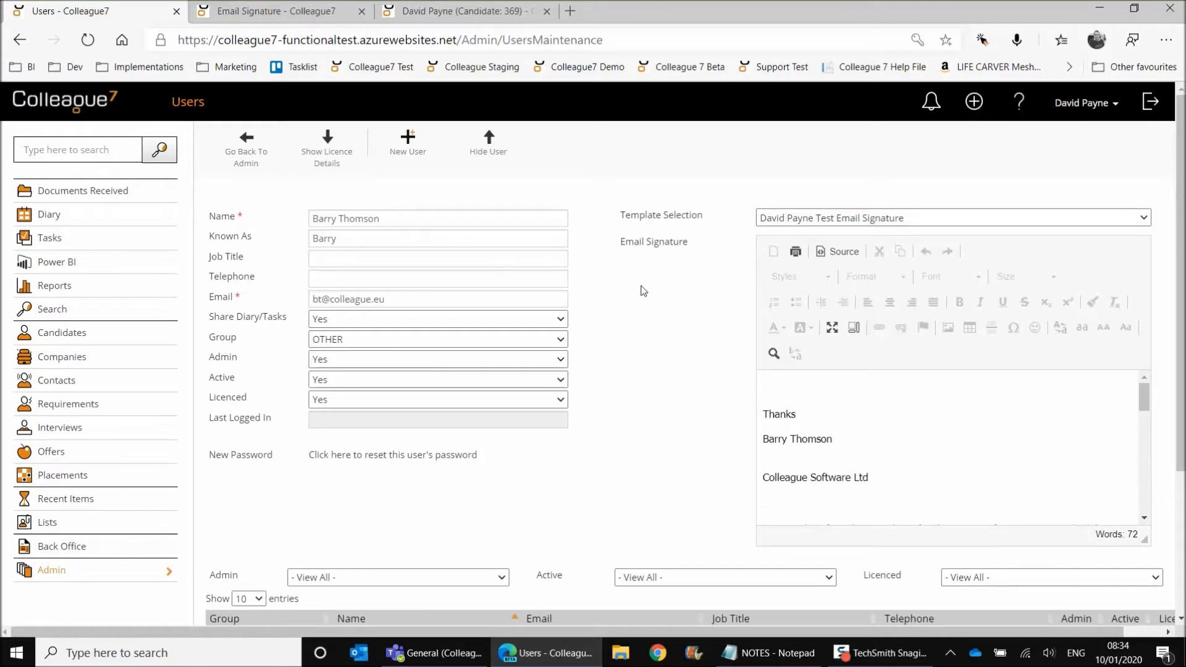
Check Template Selection on the personal Email Signature page, keeping the current template.
left_click(309, 10)
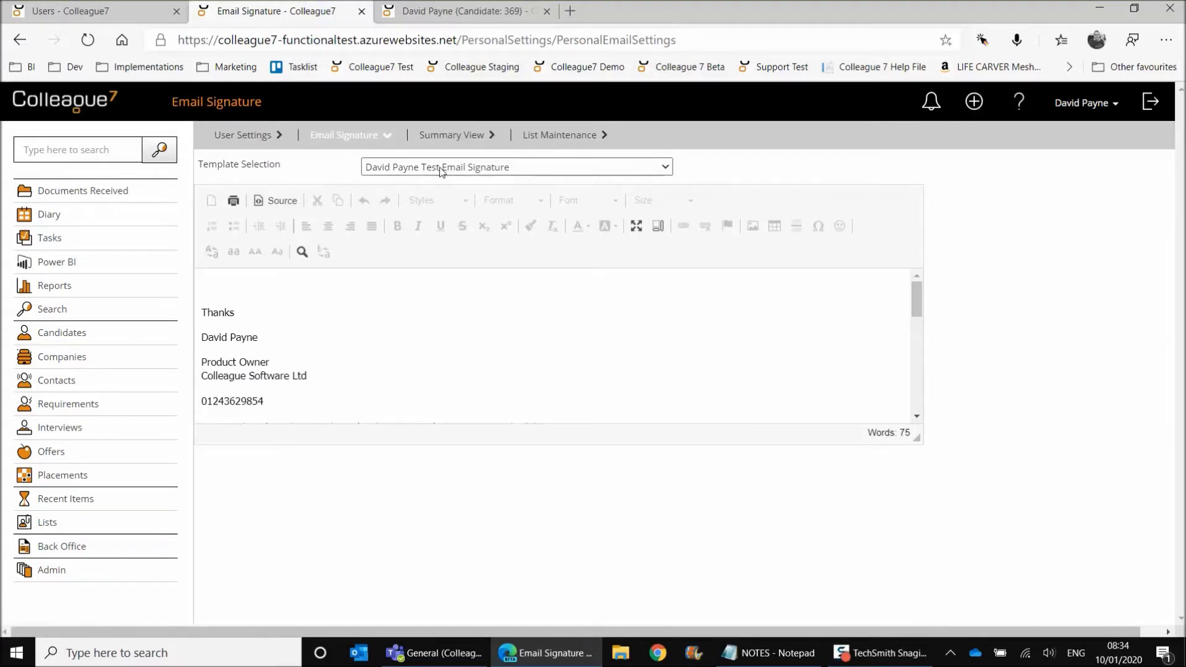
left_click(441, 172)
left_click(483, 214)
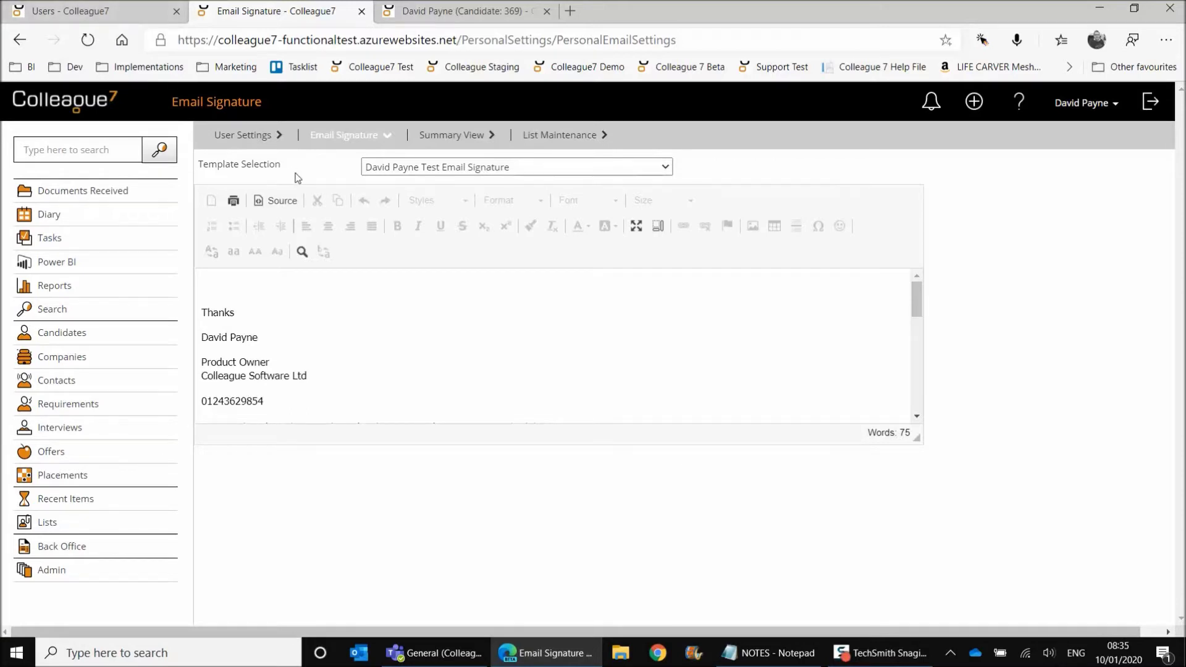
Return from the user's edit page to Admin and open User Group Permissions.
left_click(104, 14)
left_click(245, 152)
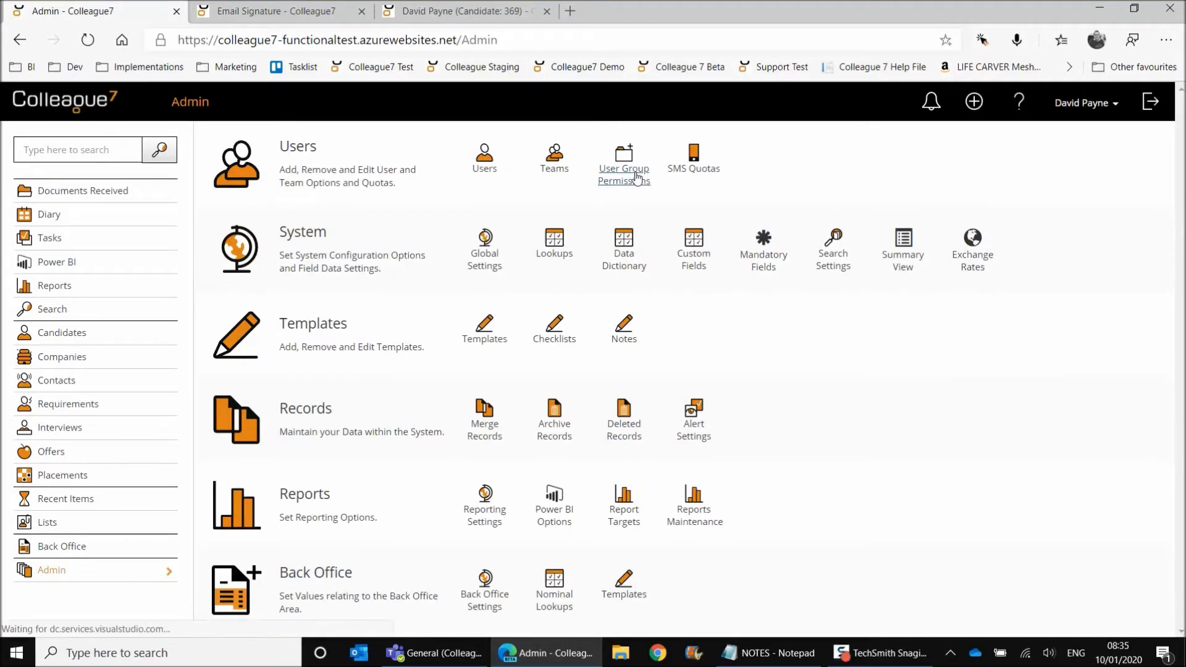
left_click(637, 177)
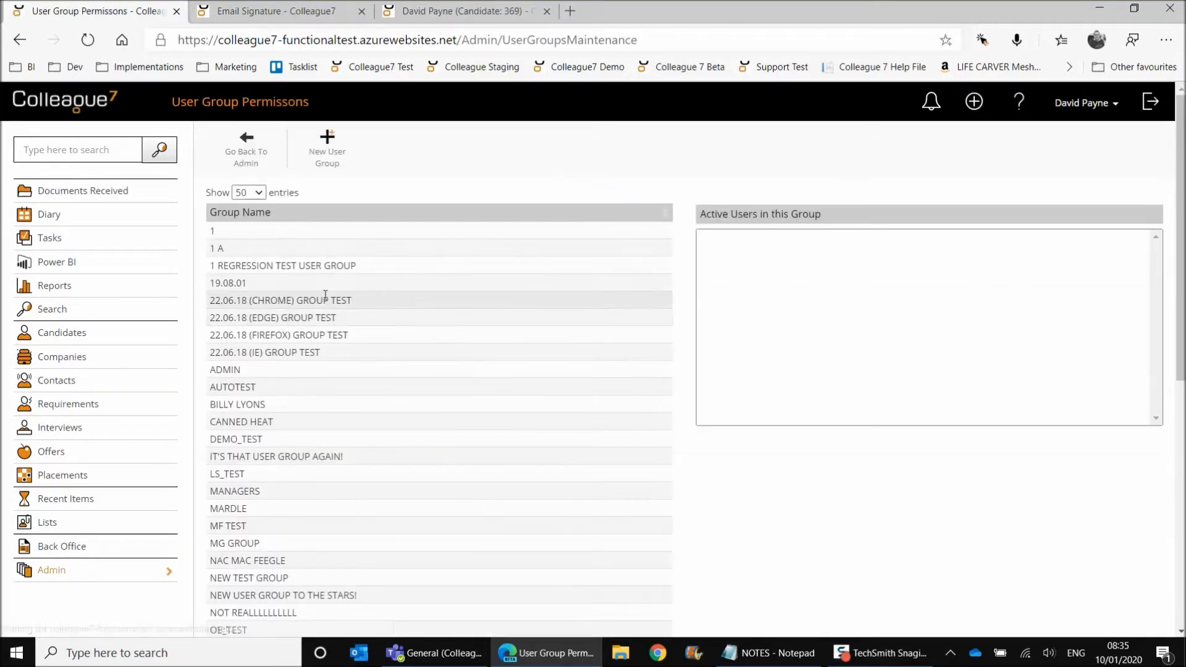
Review the ADMIN group's Global permissions, confirming Edit Email Signatures has Full Access.
left_click(309, 369)
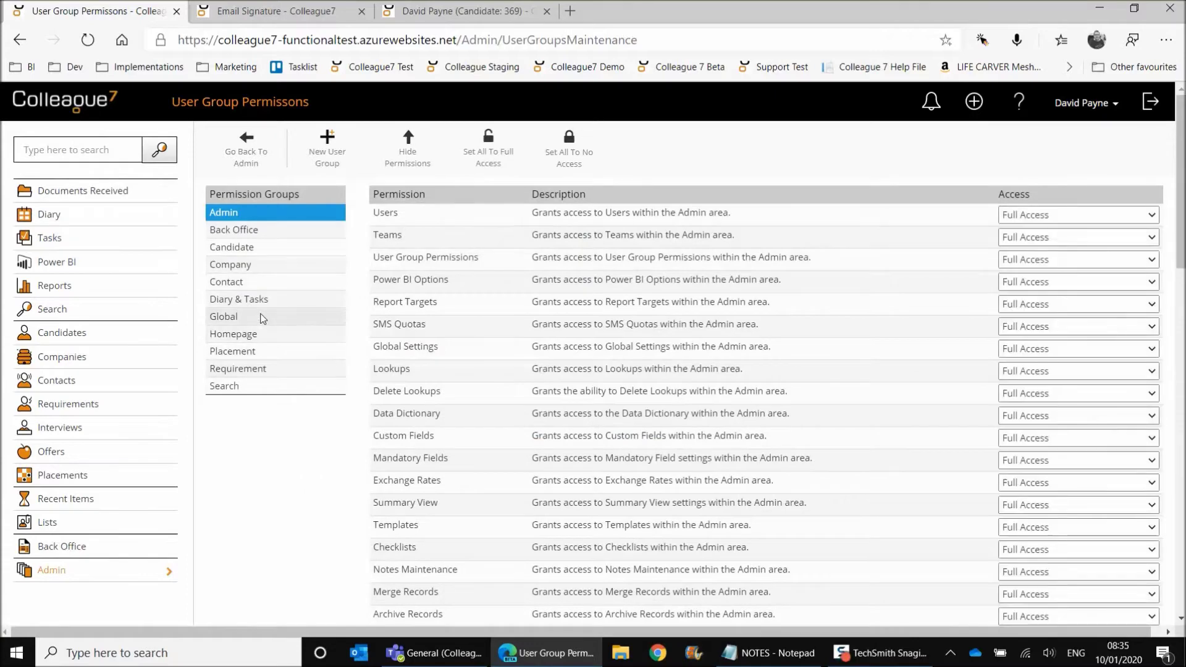
left_click(266, 317)
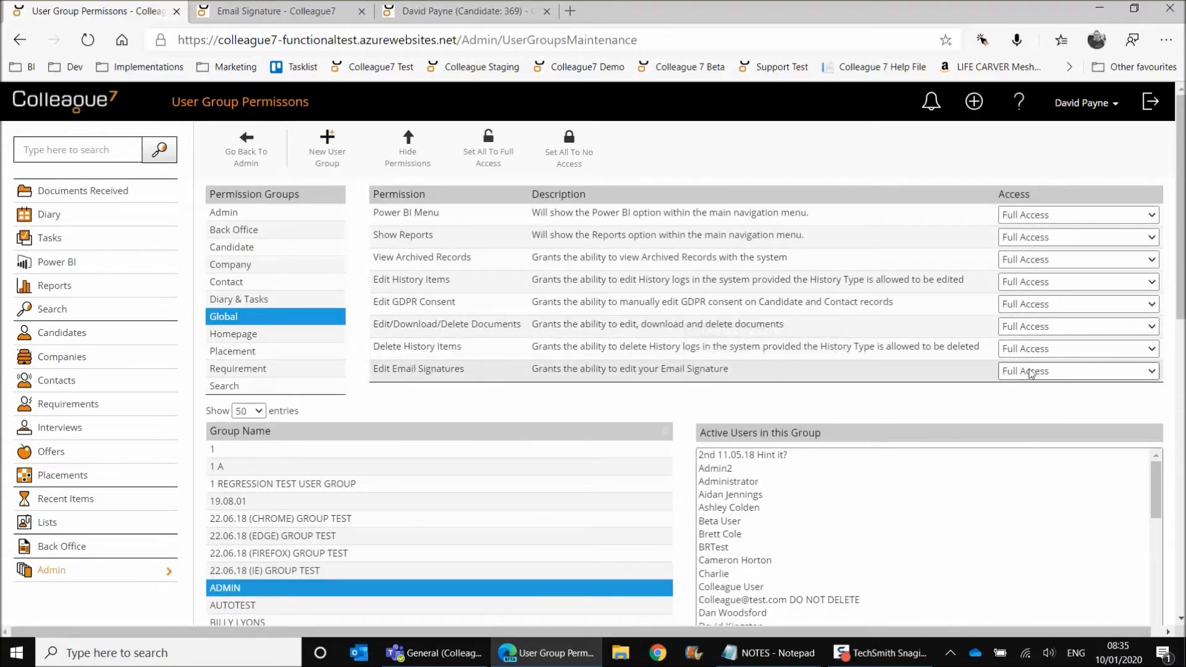
left_click(304, 18)
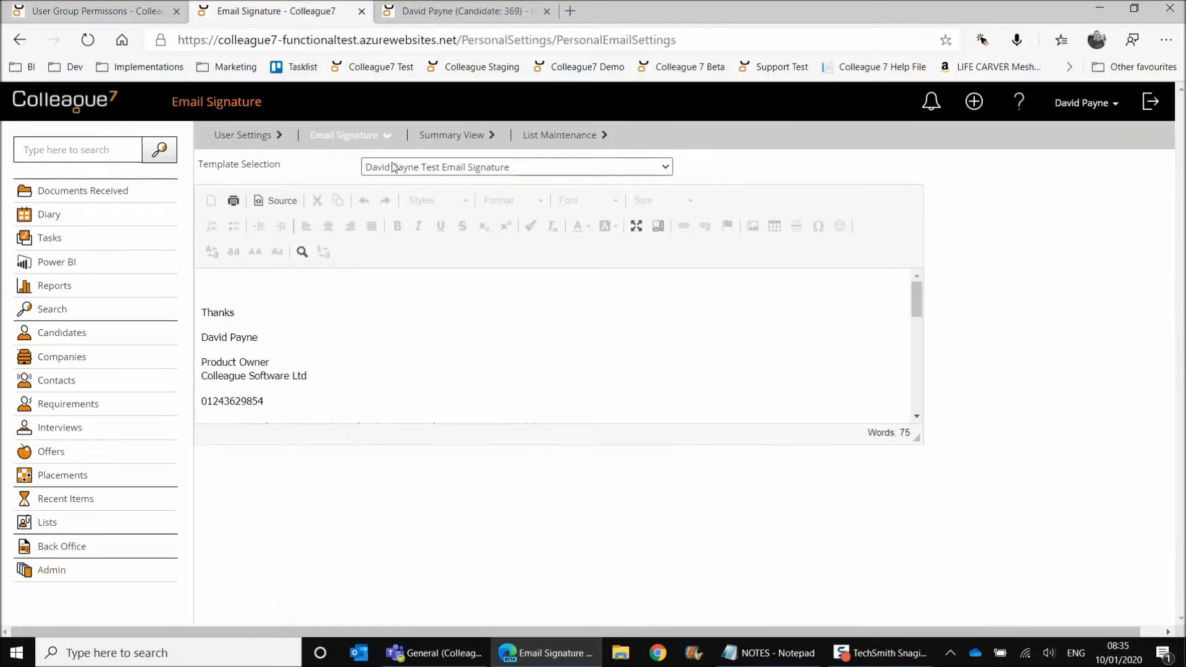
Switch the email signature to the user's test signature template, then return to Admin.
left_click(515, 170)
left_click(516, 171)
left_click(563, 306)
left_click(485, 168)
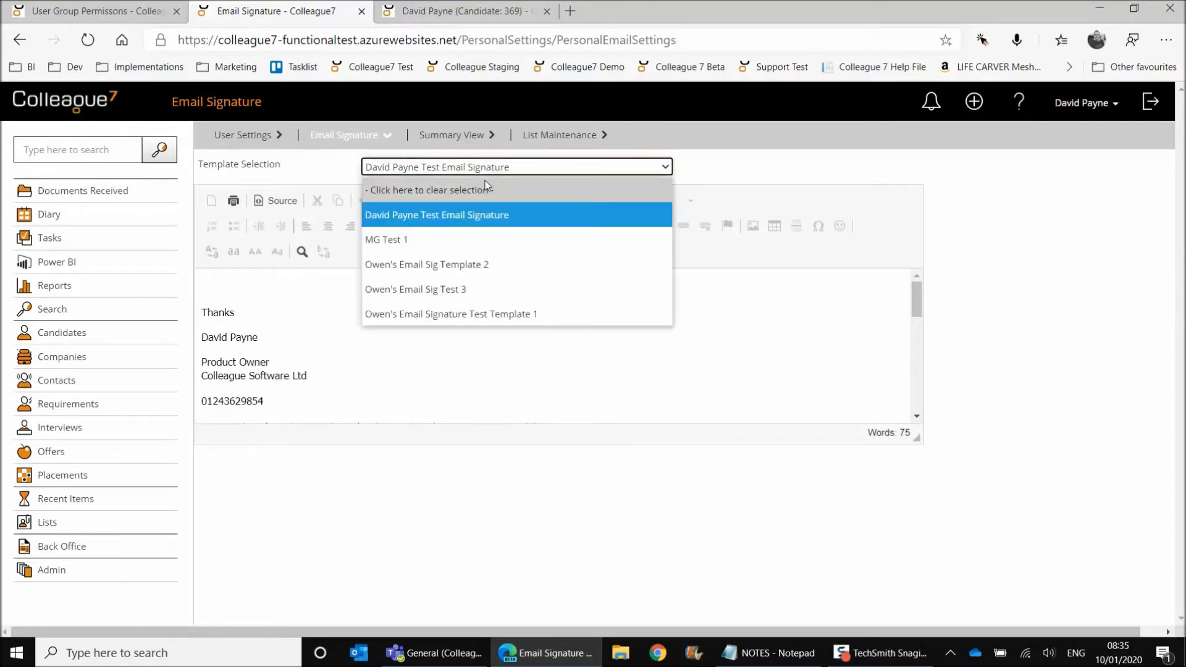
left_click(441, 264)
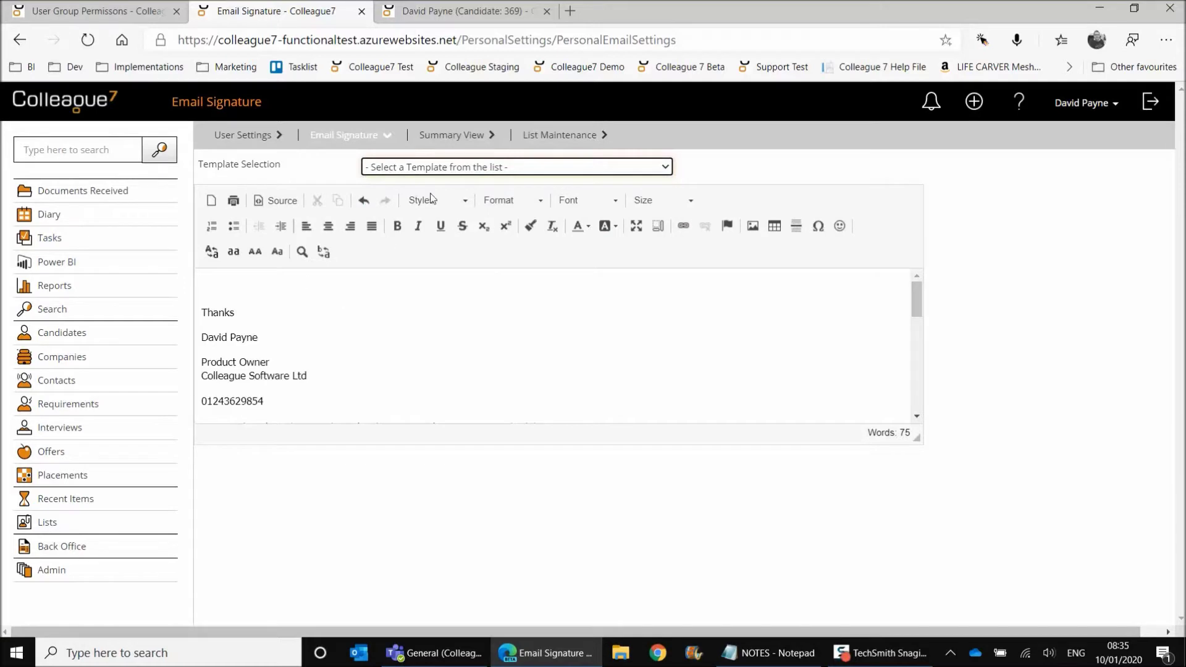
left_click(460, 167)
left_click(441, 216)
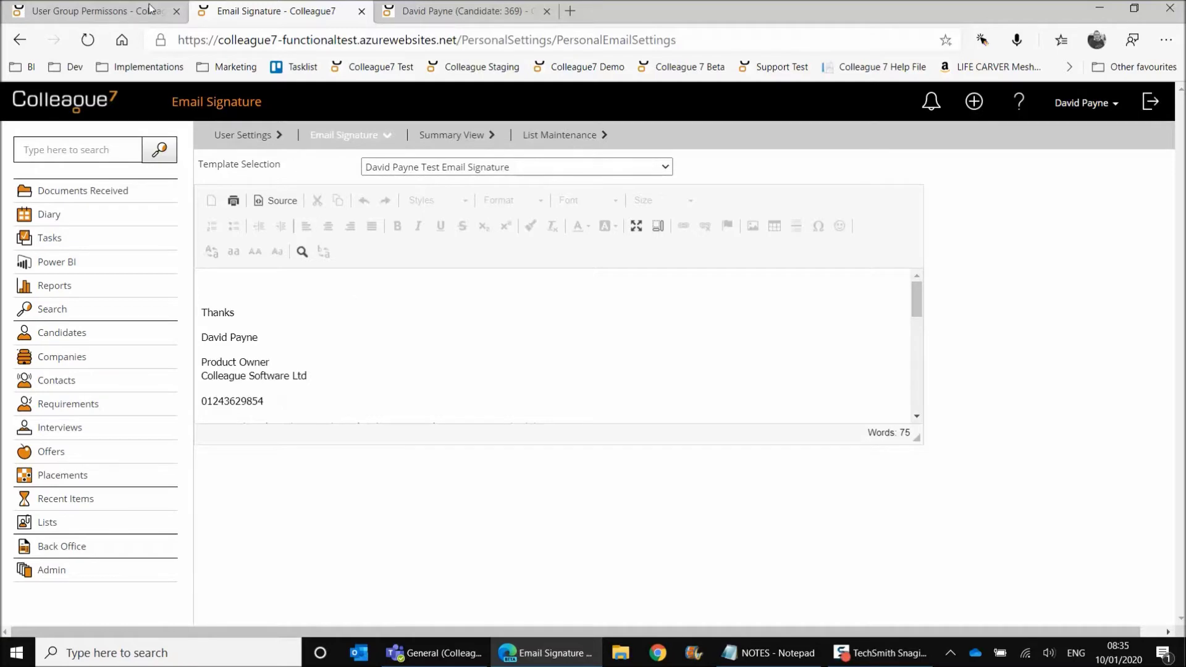
left_click(122, 13)
left_click(247, 154)
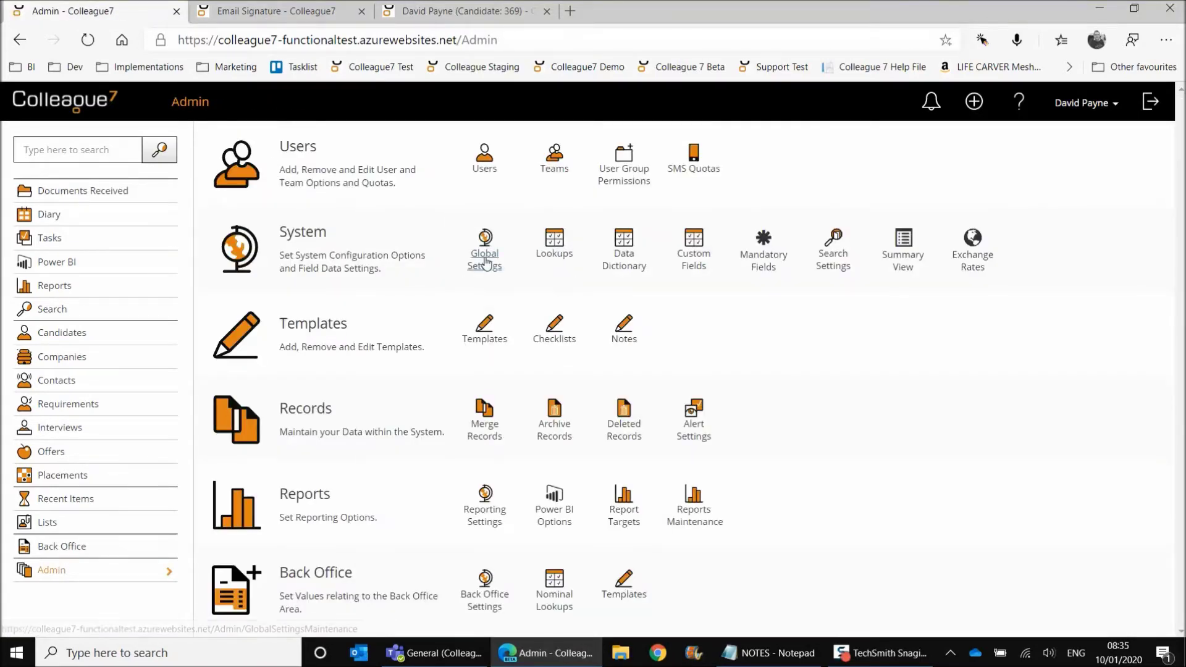
Filter the Templates list to its five Email Signature templates, then go back to Admin.
left_click(493, 341)
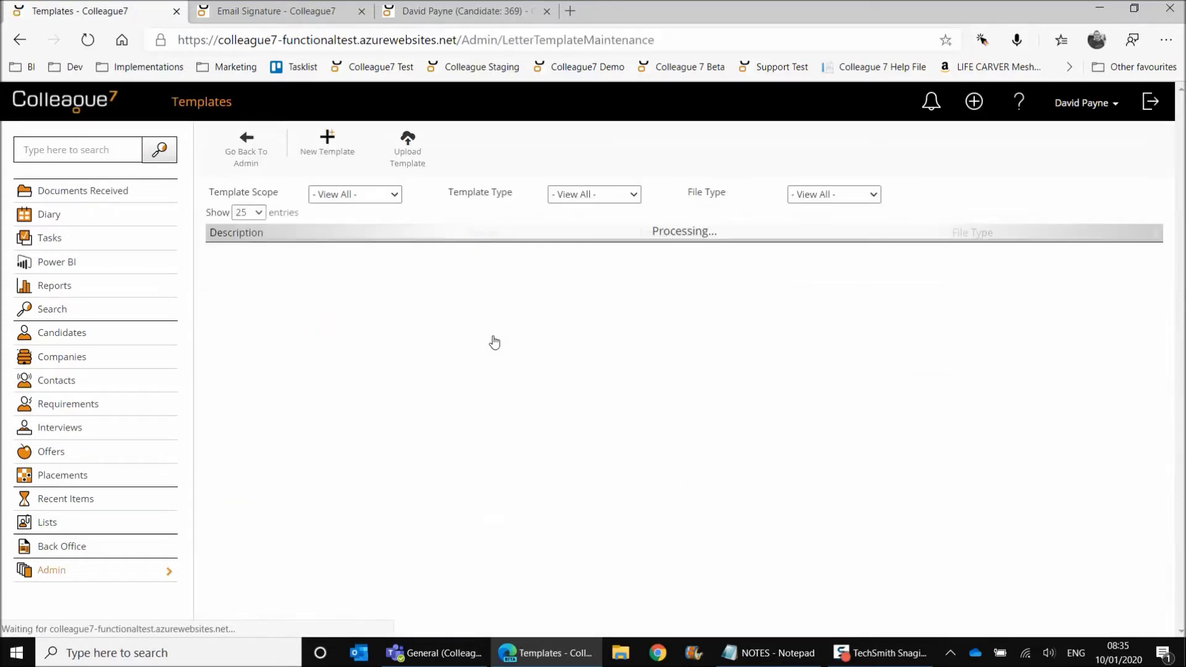
left_click(567, 199)
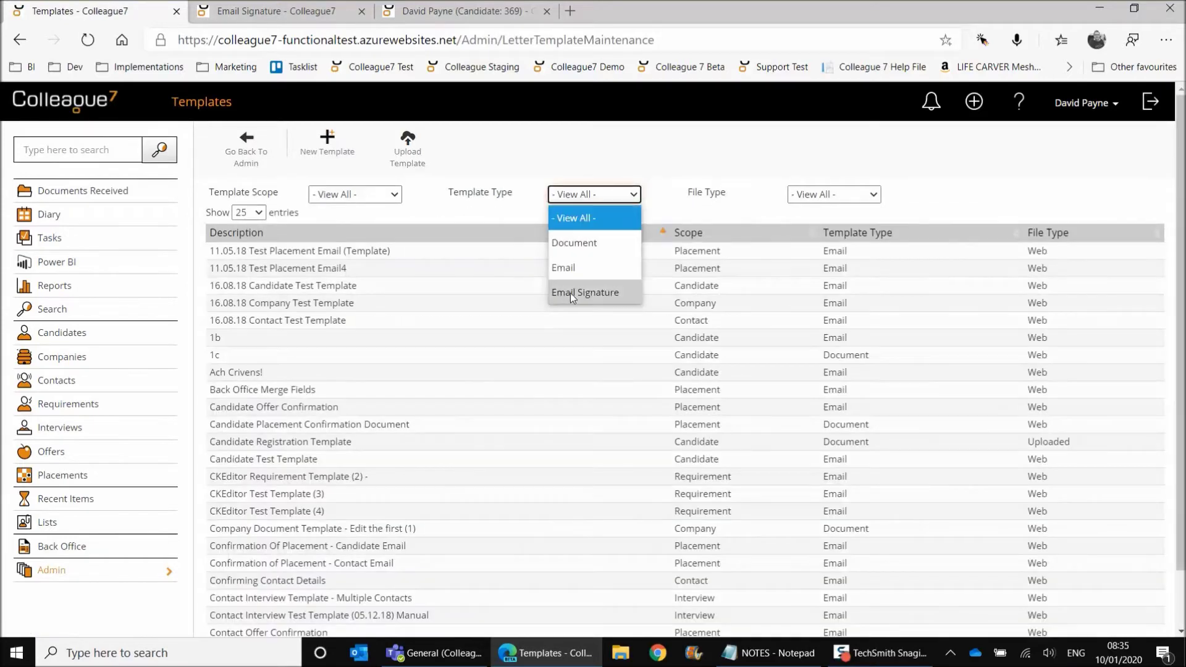
left_click(571, 294)
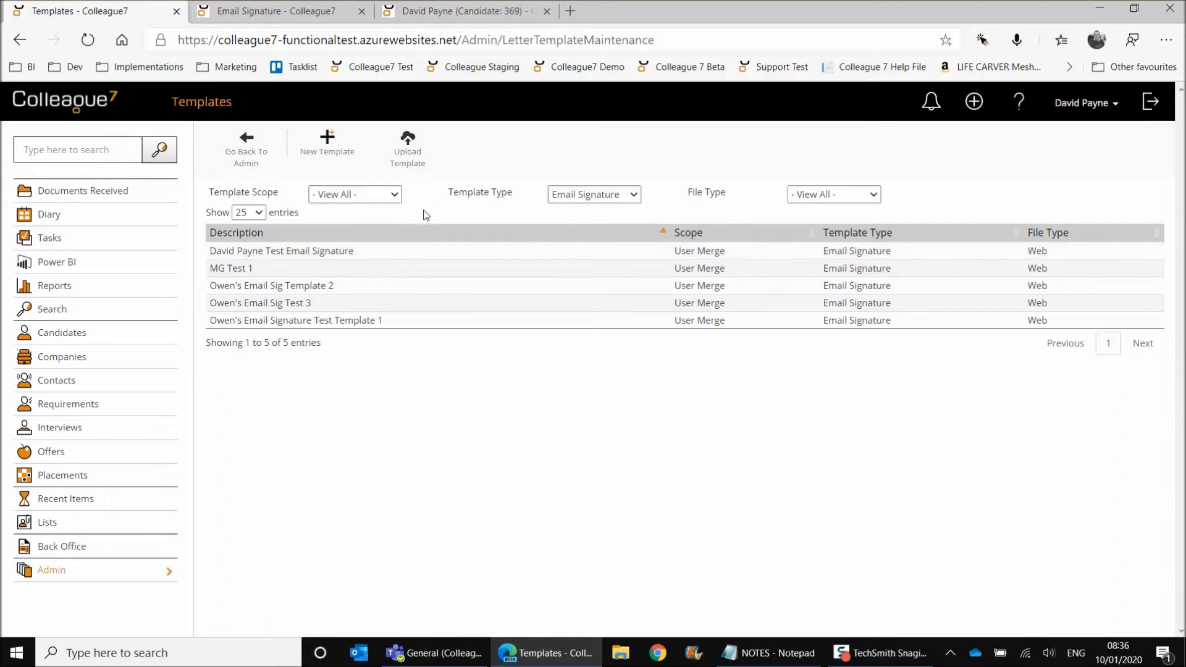
left_click(245, 142)
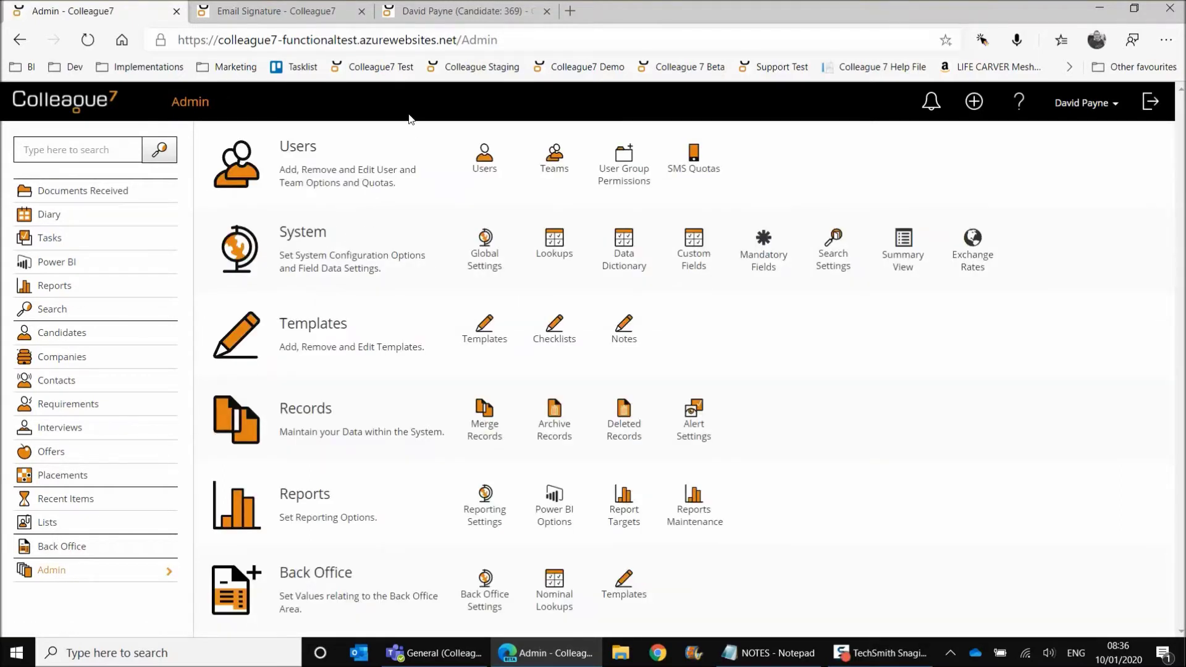
Start an email to the candidate, review its signature in the message, and discard it.
left_click(433, 11)
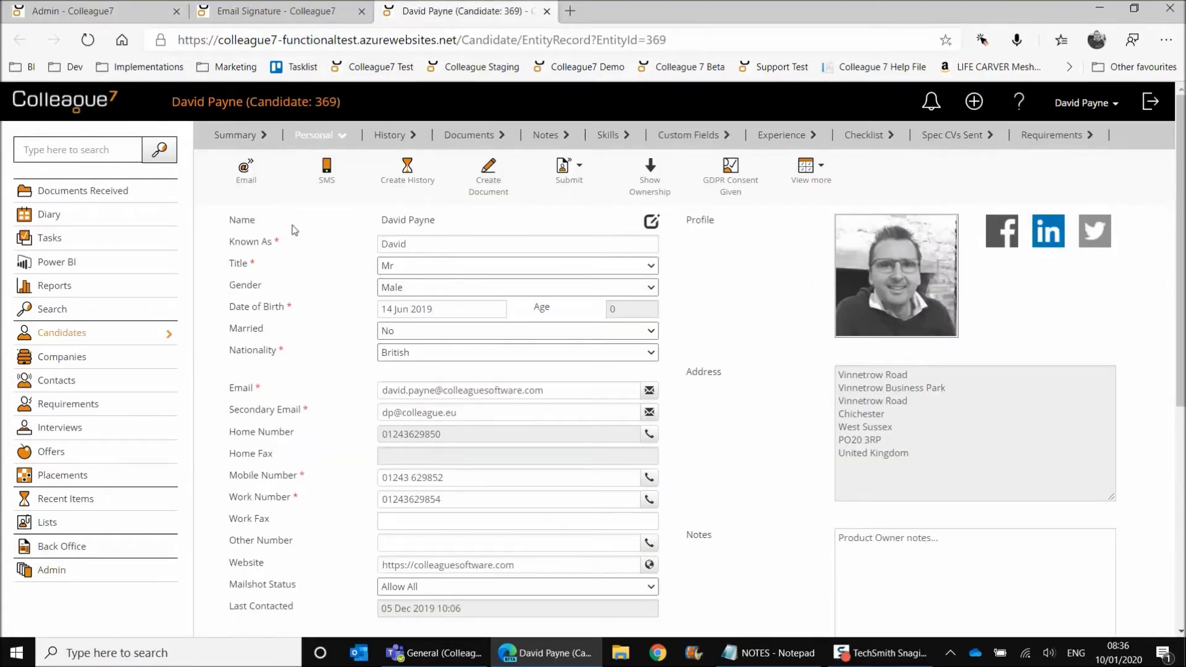
left_click(246, 176)
mouse_move(316, 253)
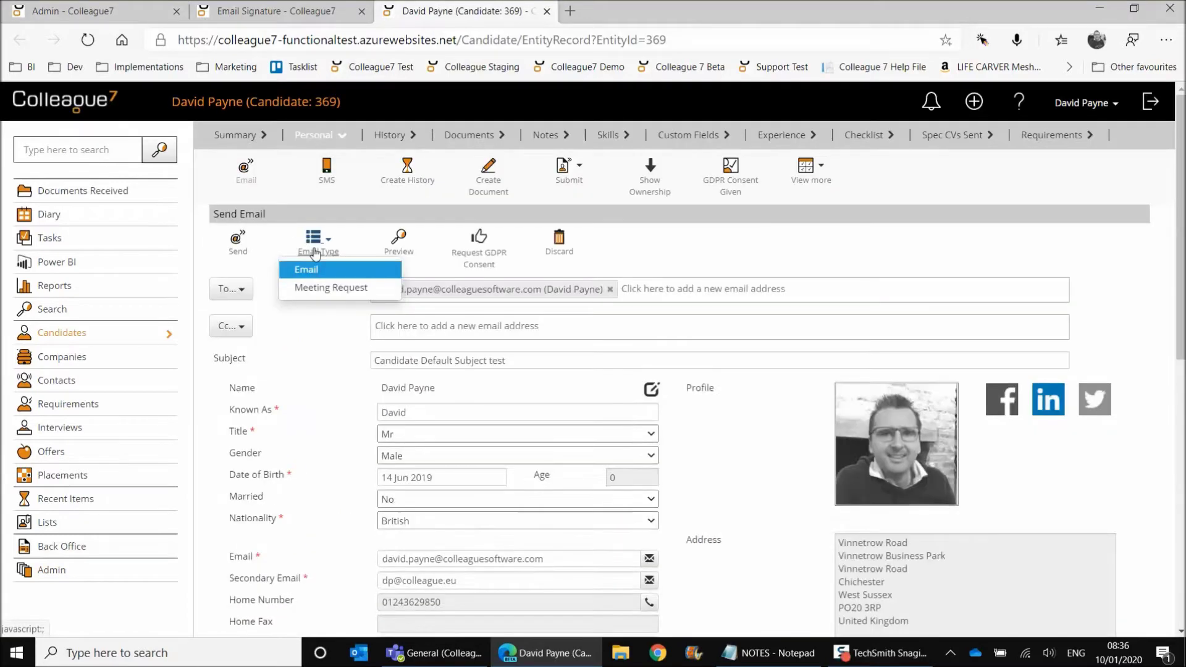
scroll(354, 439, "down", 4)
scroll(468, 334, "down", 3)
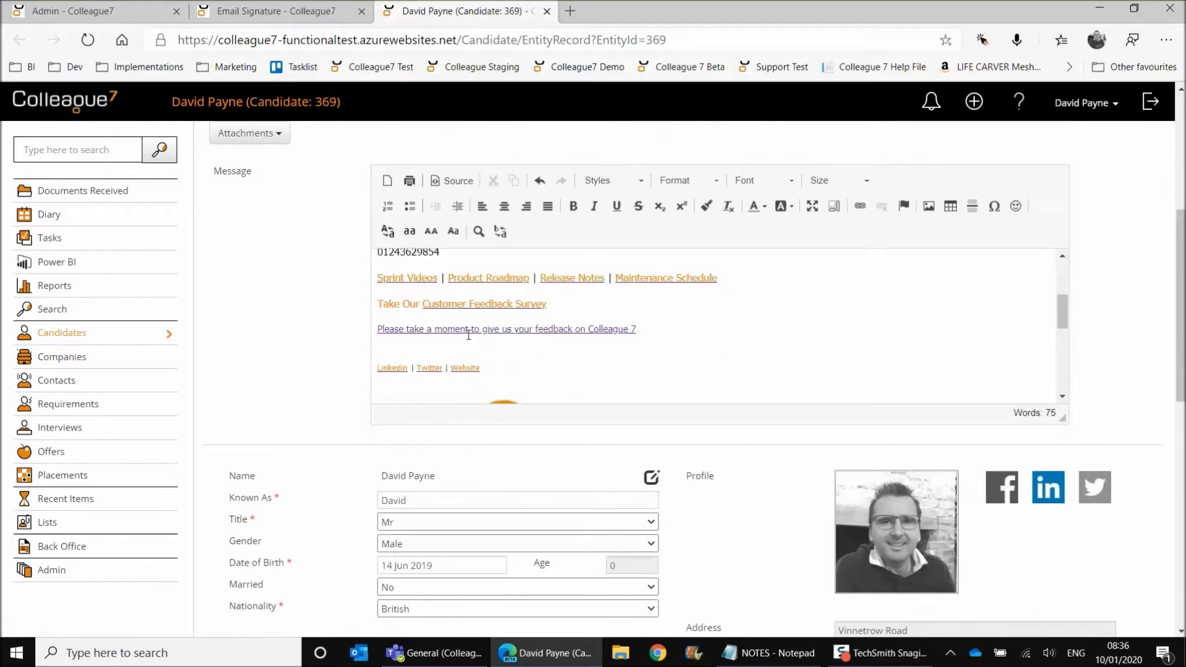
scroll(468, 334, "down", 2)
scroll(468, 334, "up", 5)
scroll(323, 309, "up", 5)
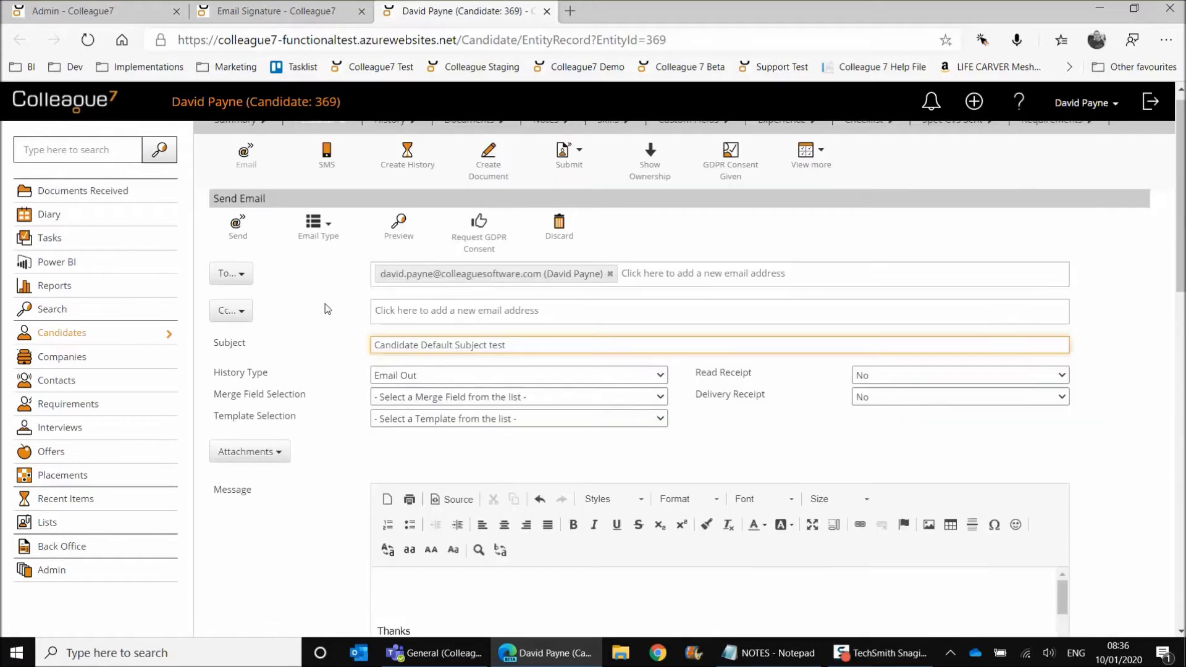
scroll(327, 309, "up", 1)
left_click(572, 258)
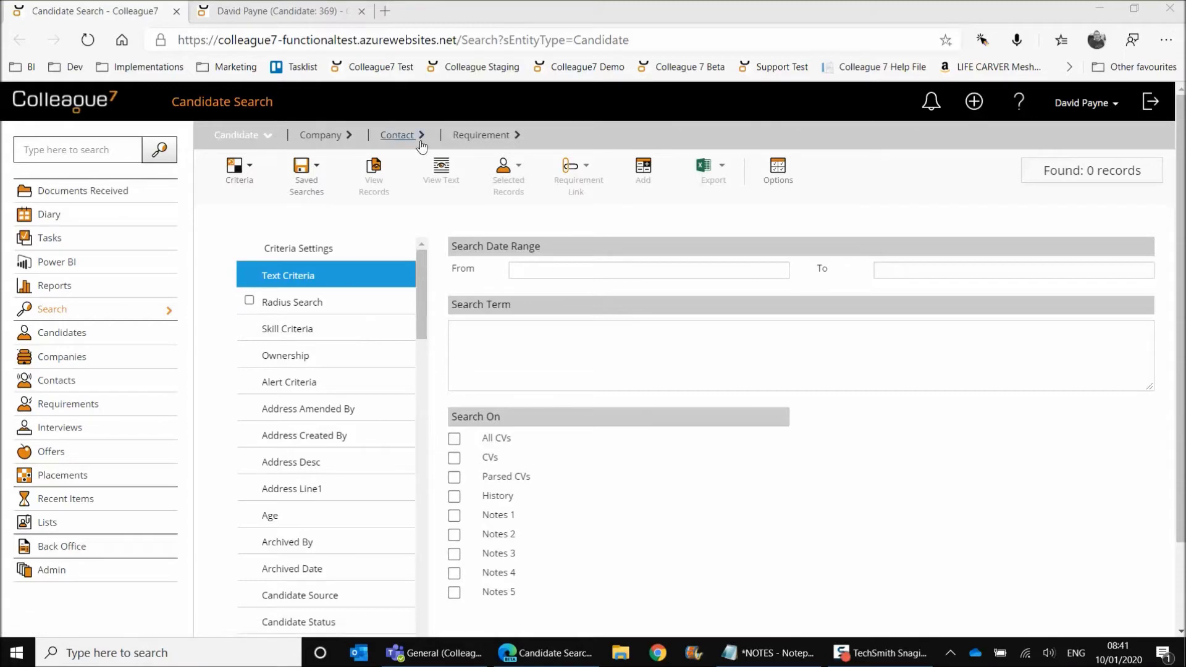
Add Accountancy and Finance skills Account Manager through ICAAP, plus Purchase Ledger, to the search.
left_click(314, 333)
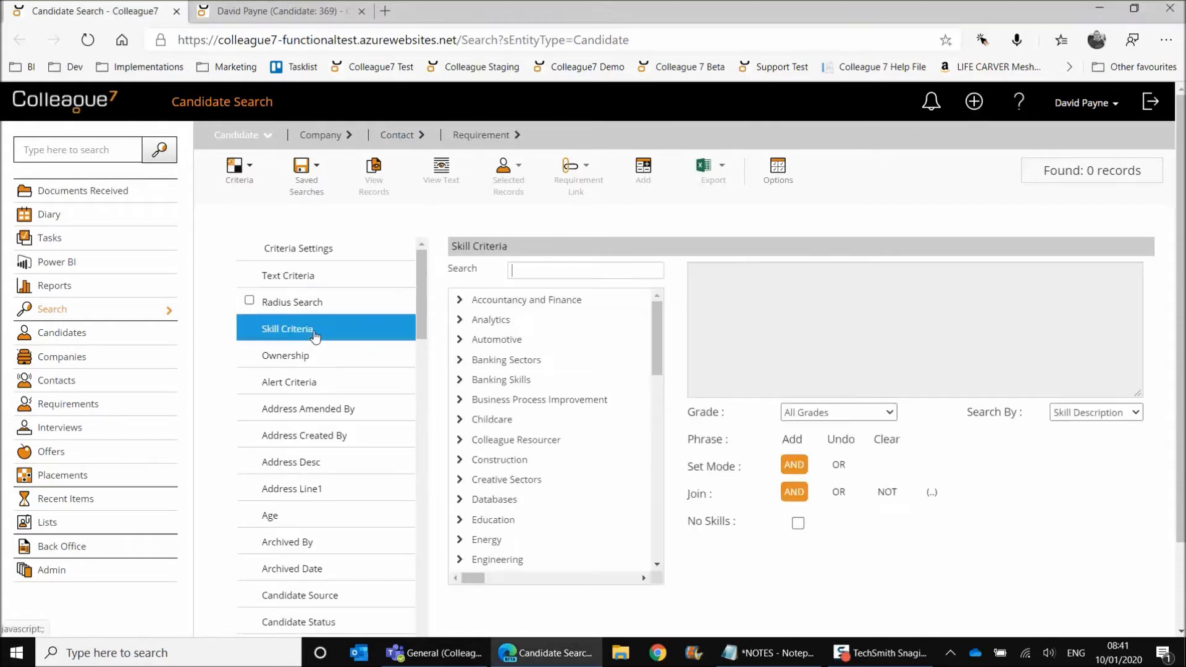
left_click(506, 300)
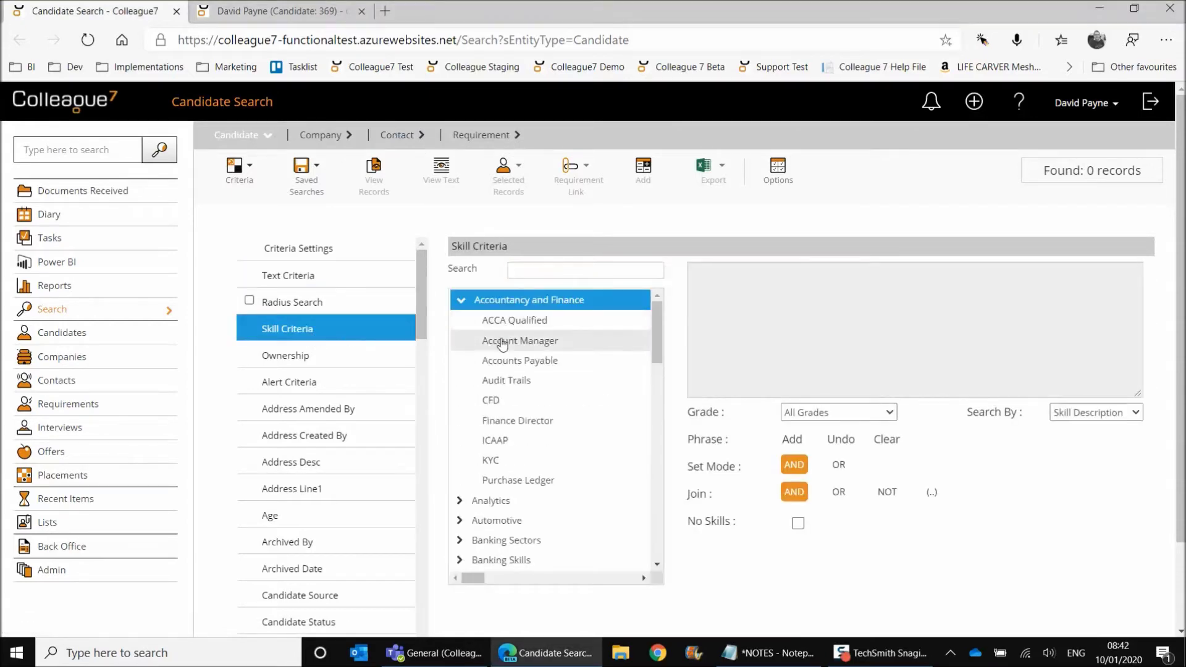
left_click(503, 342)
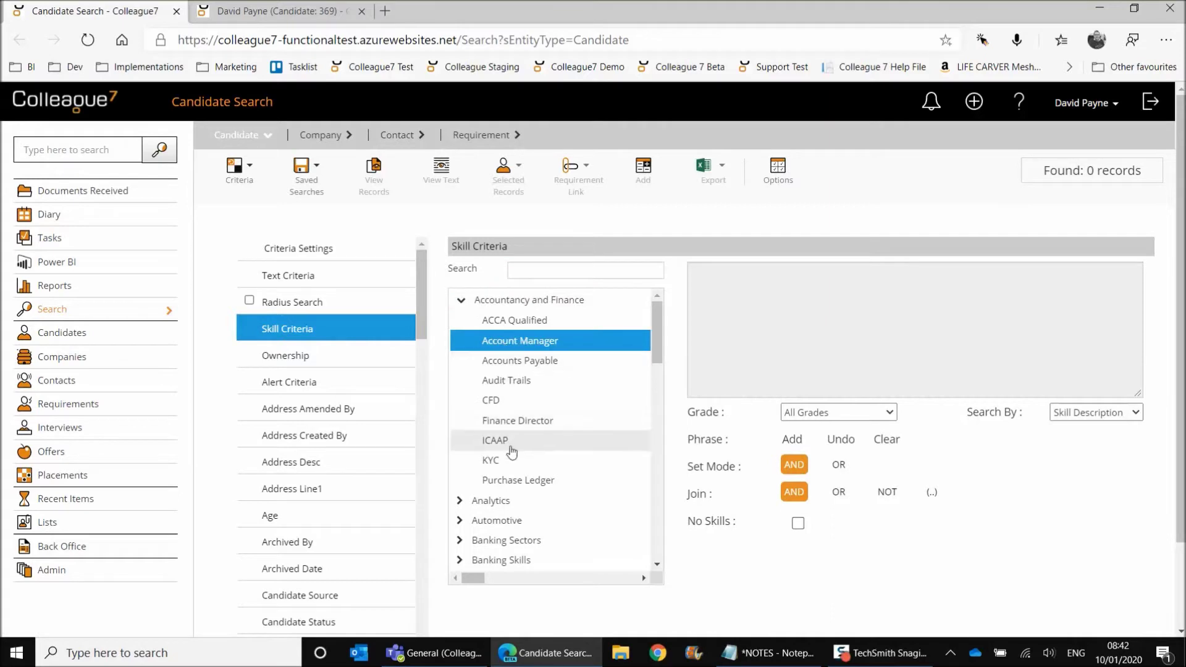
left_click(507, 444, "shift")
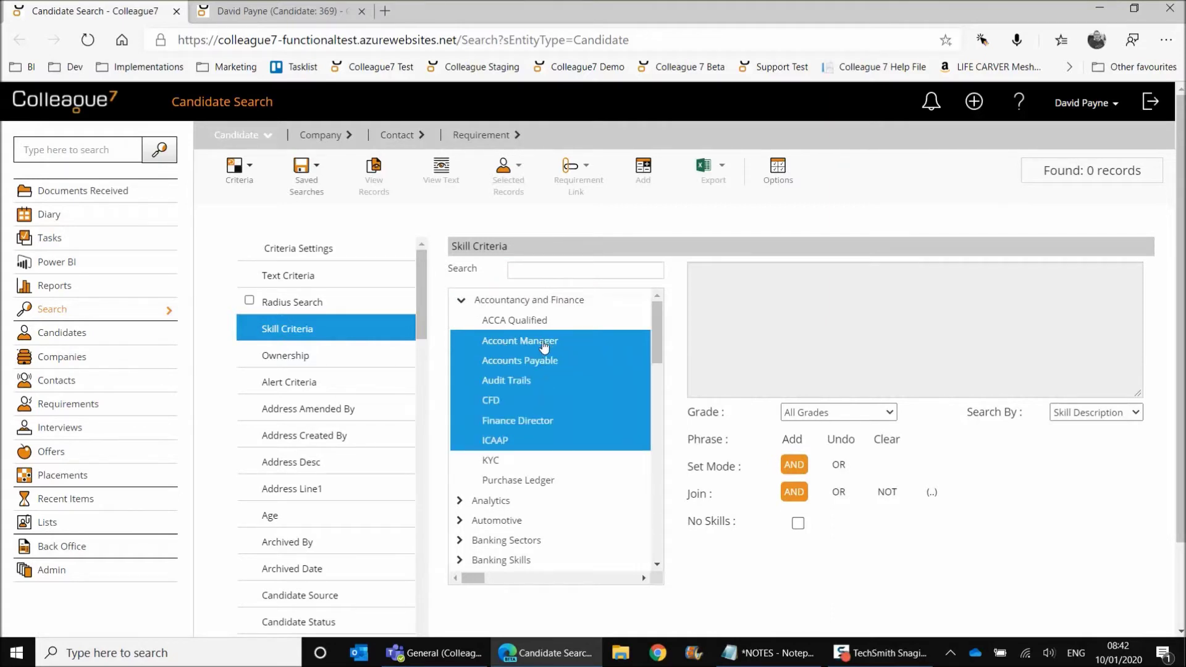
left_click(564, 487, "ctrl")
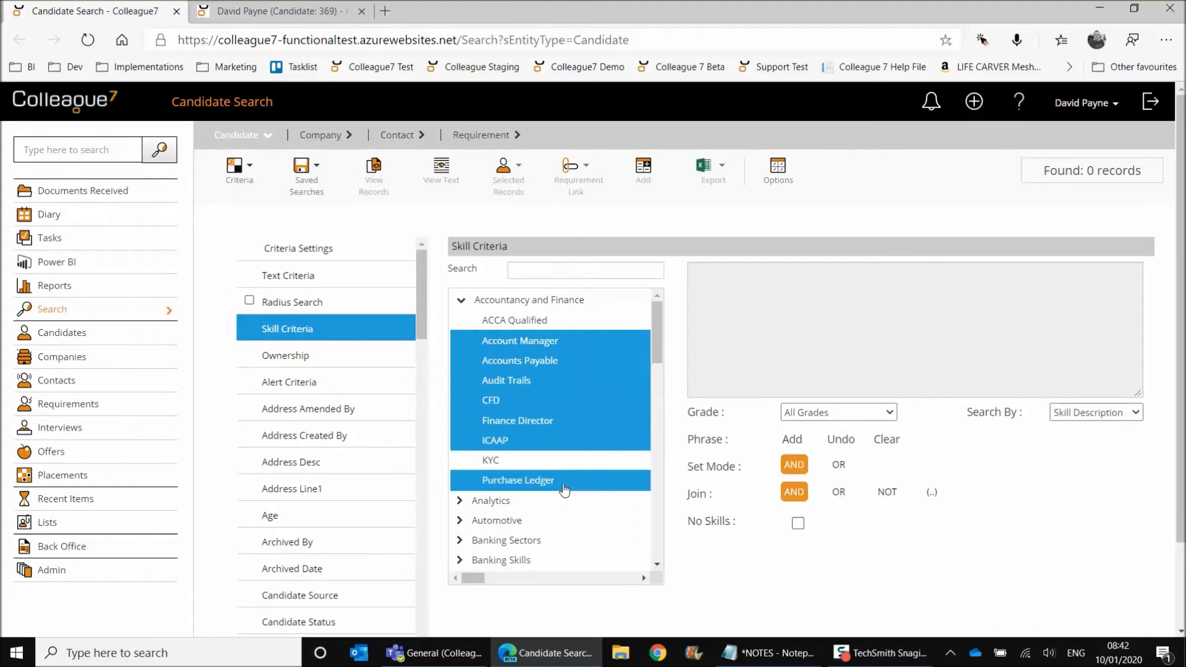
left_click(791, 439)
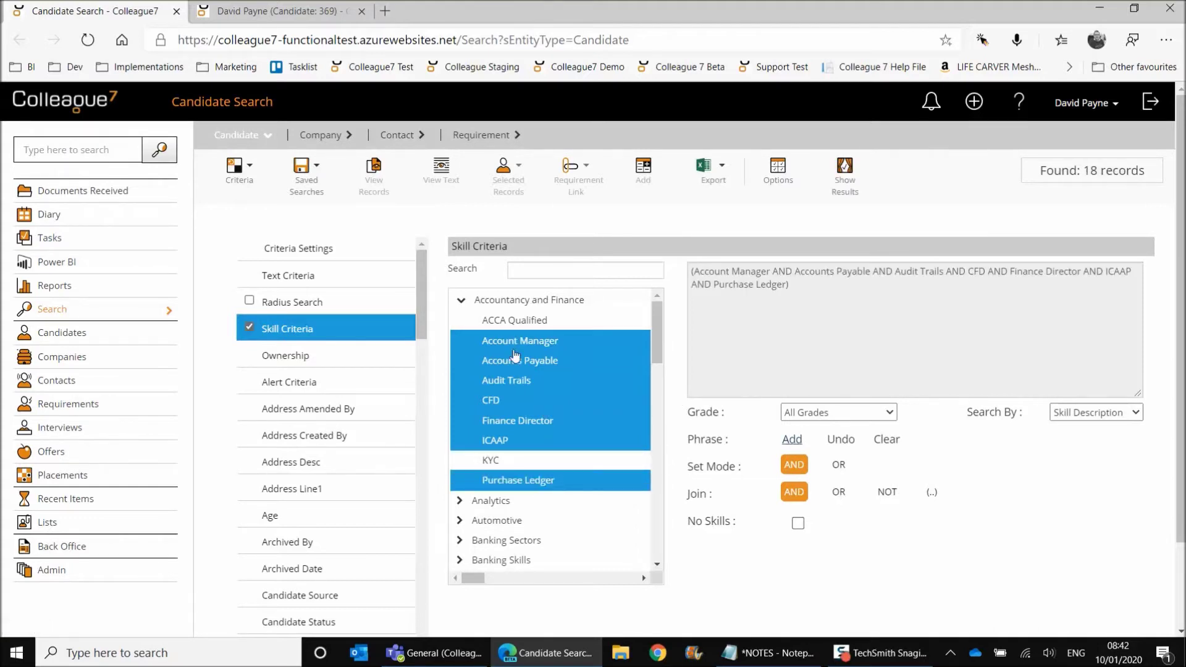
Append Account Manager, Finance Director, KYC, Coremetric and Omniture to the skill search phrase.
left_click(503, 320)
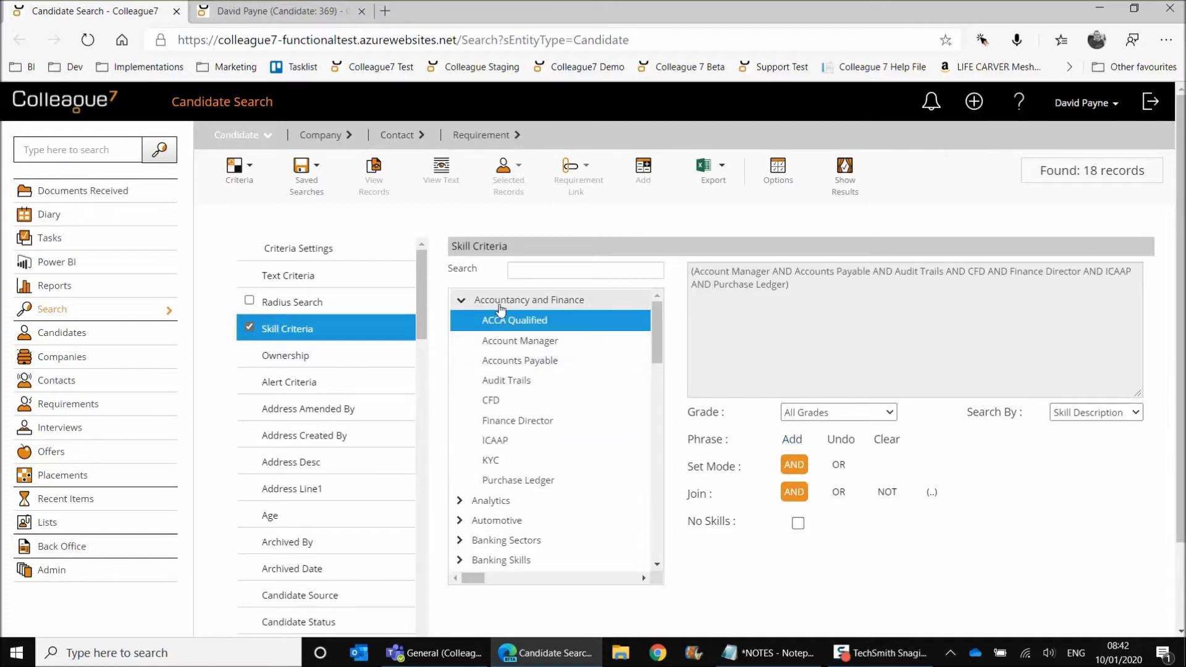
left_click(501, 301)
left_click(500, 301)
left_click(493, 501)
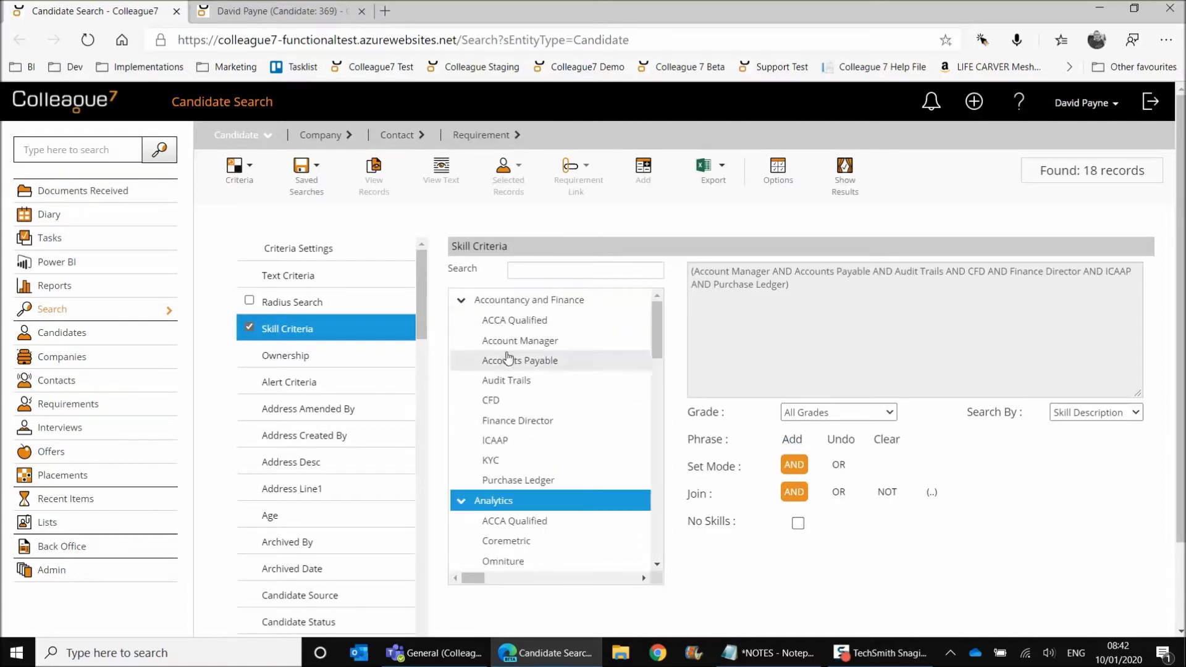
left_click(508, 341)
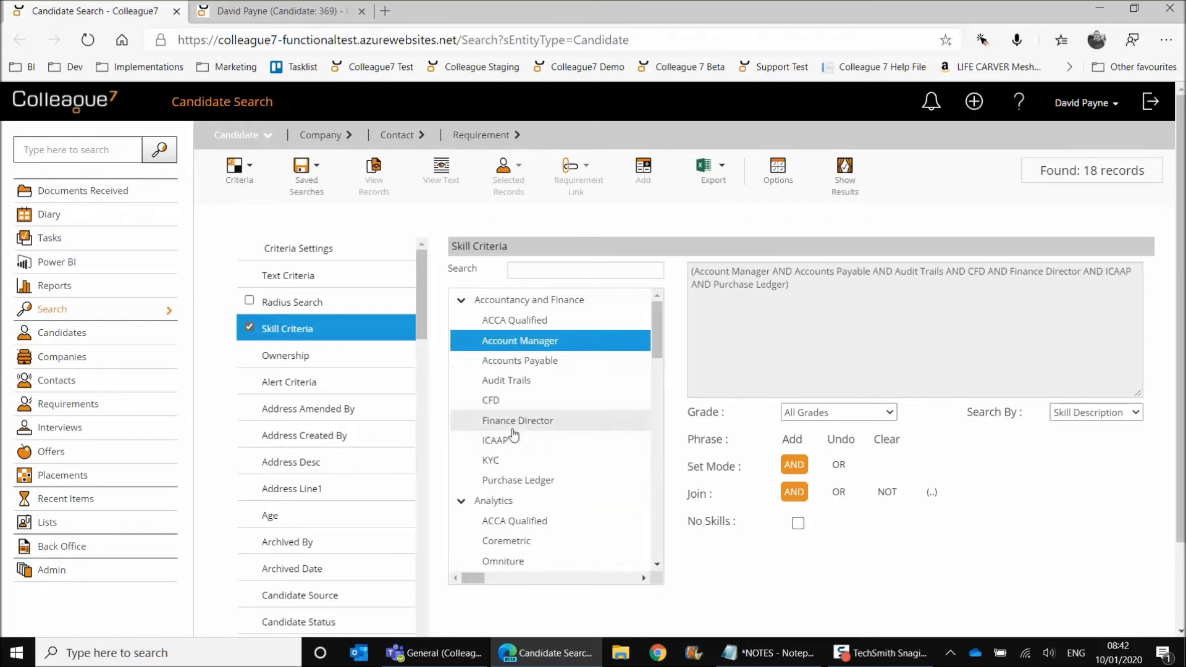
left_click(516, 420, "ctrl")
left_click(512, 460, "ctrl")
left_click(522, 541, "ctrl")
left_click(525, 558, "ctrl")
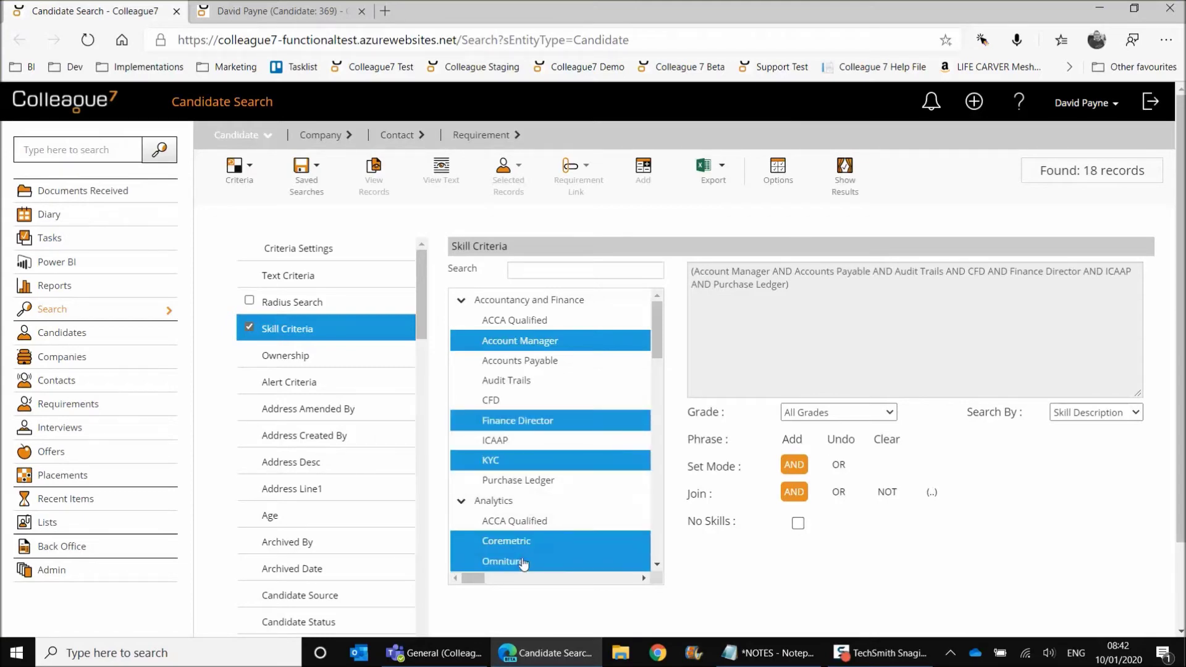
left_click(792, 439)
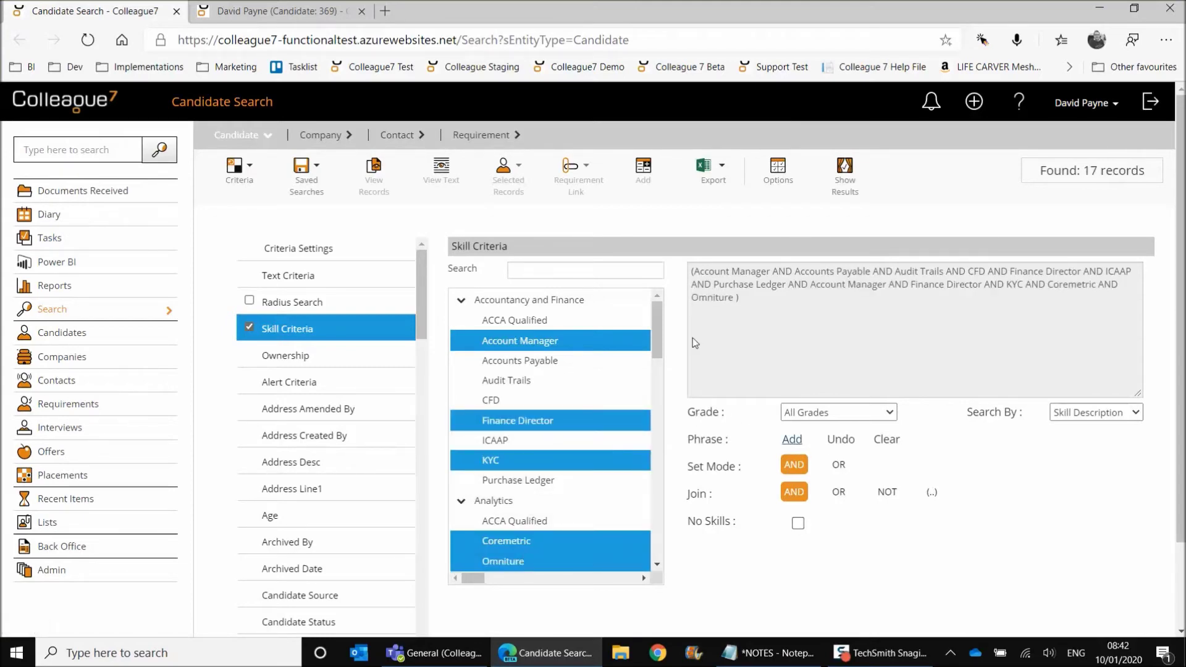
Append ACCA Qualified, CFD, Finance Director and ICAAP, then return to the candidate's record.
scroll(645, 328, "down", 1)
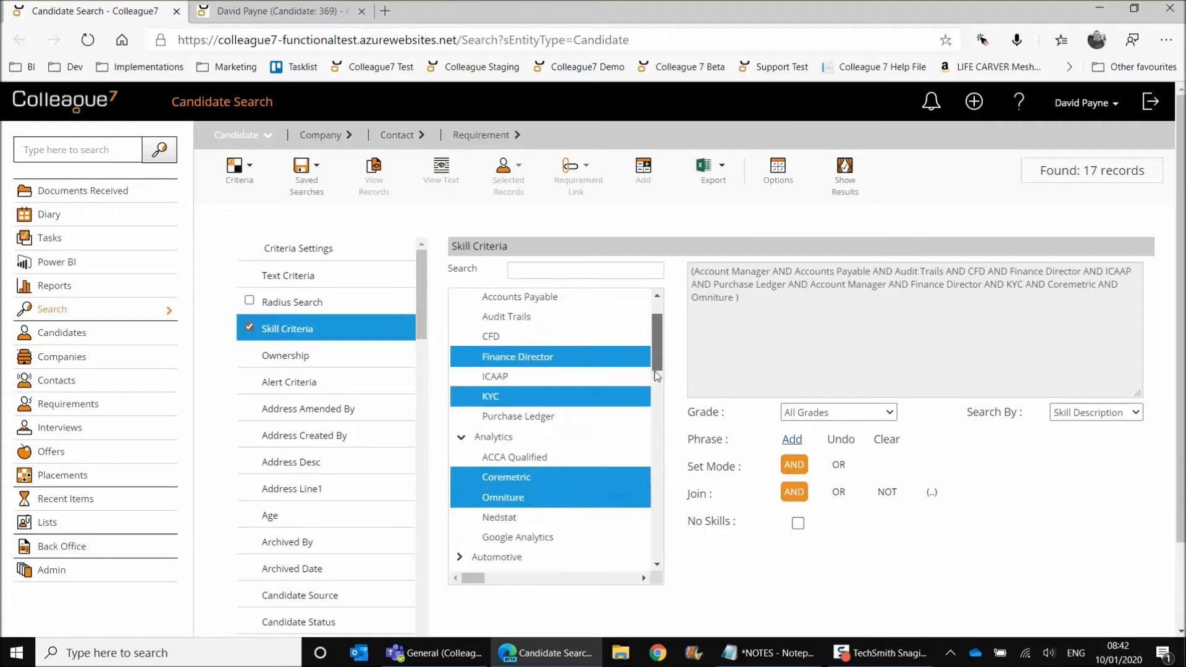
scroll(645, 328, "up", 1)
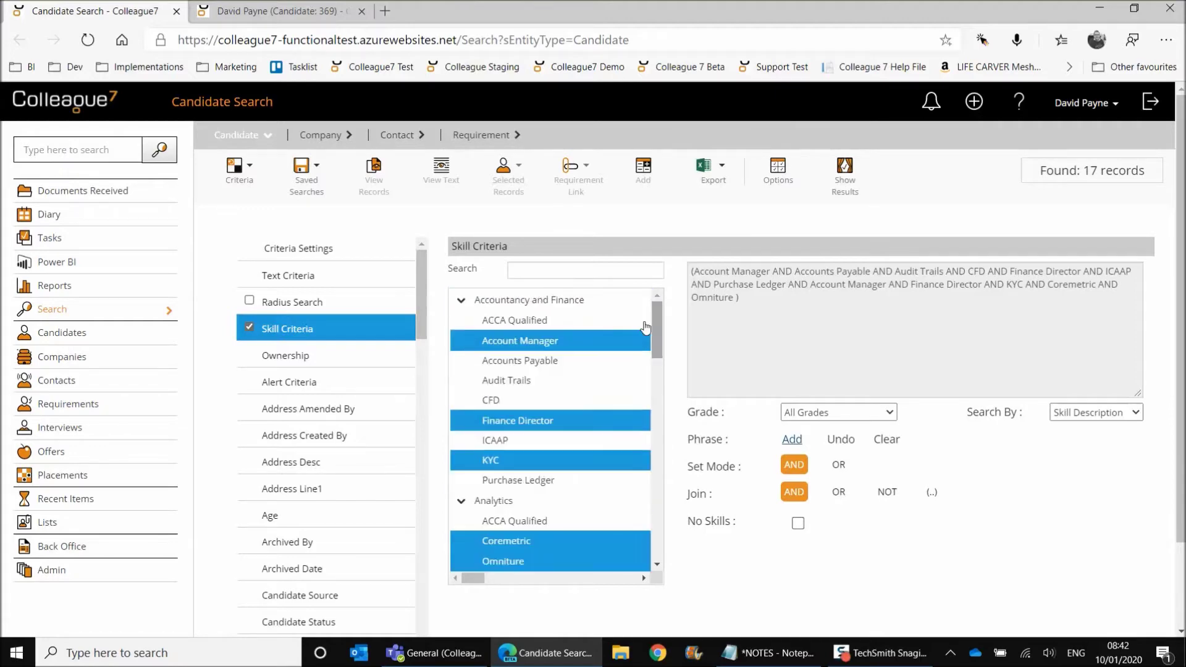
left_click(530, 360)
left_click(506, 326)
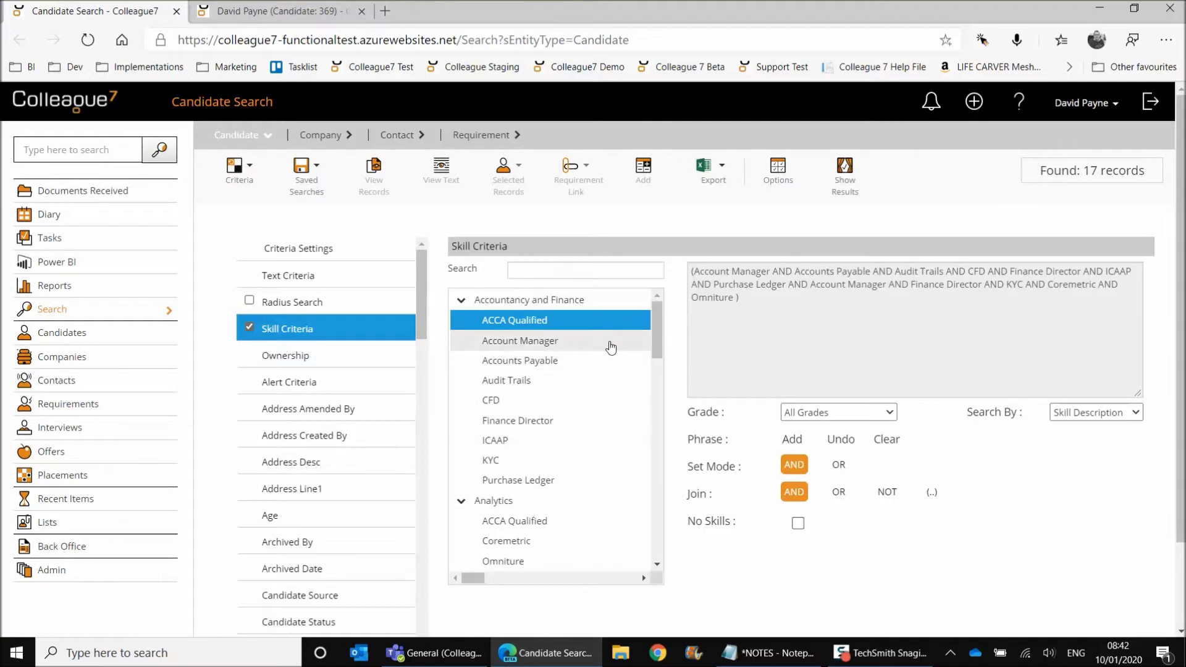
left_click(575, 401)
left_click(574, 420)
left_click(562, 440)
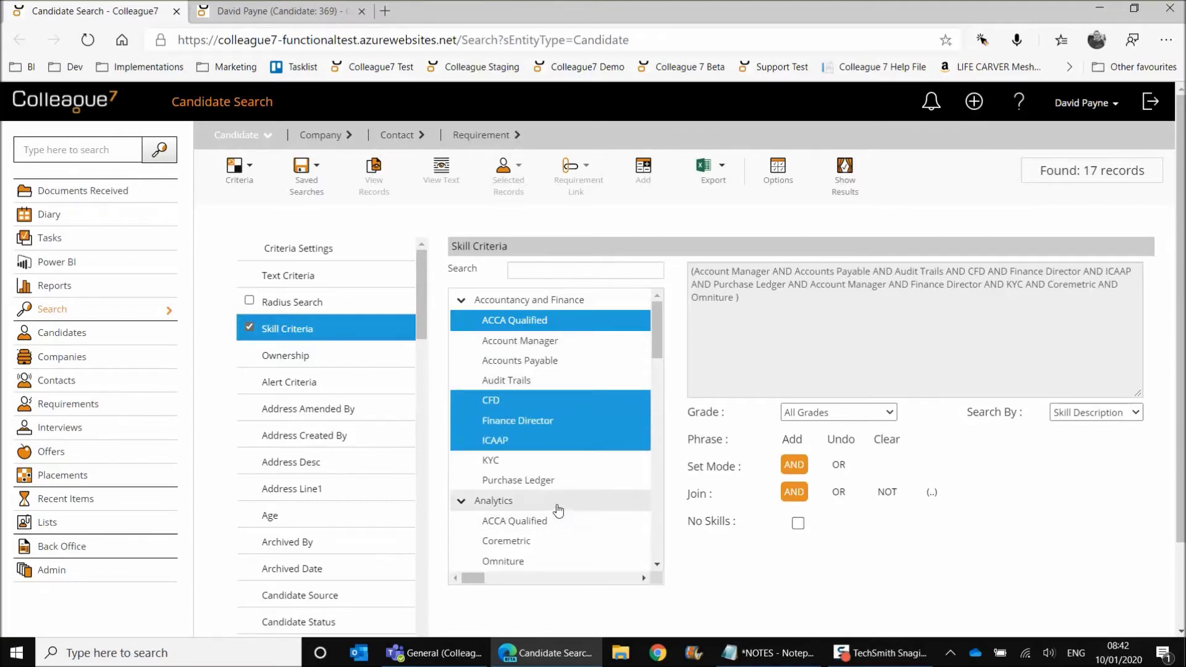
left_click(555, 502)
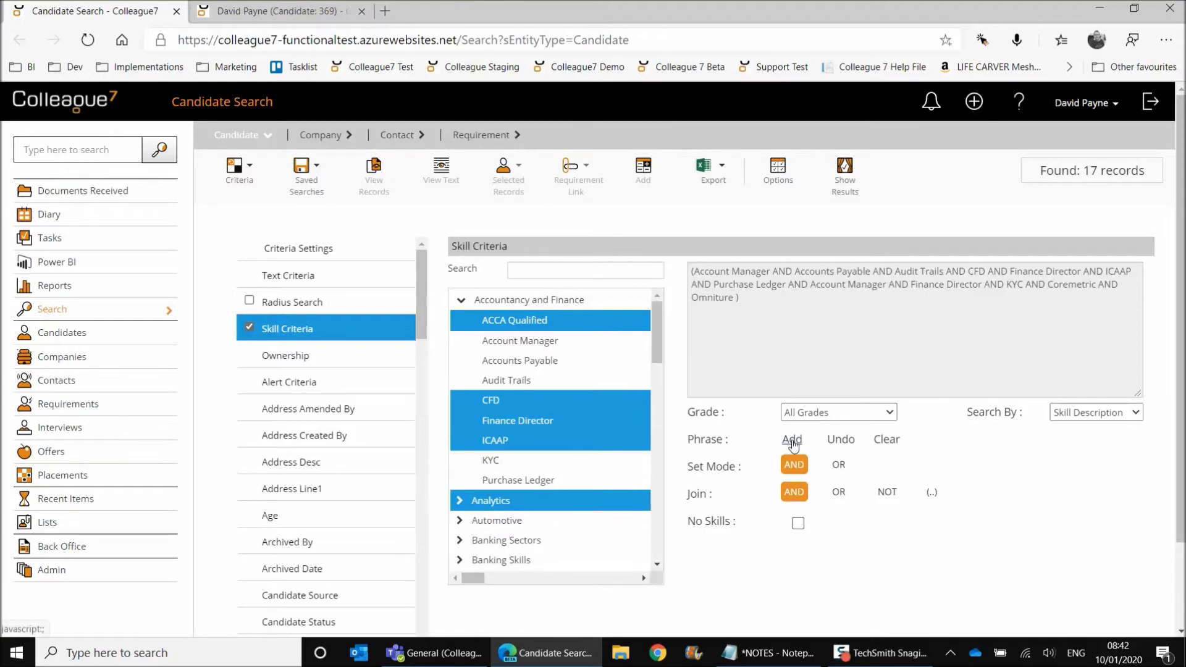
left_click(792, 441)
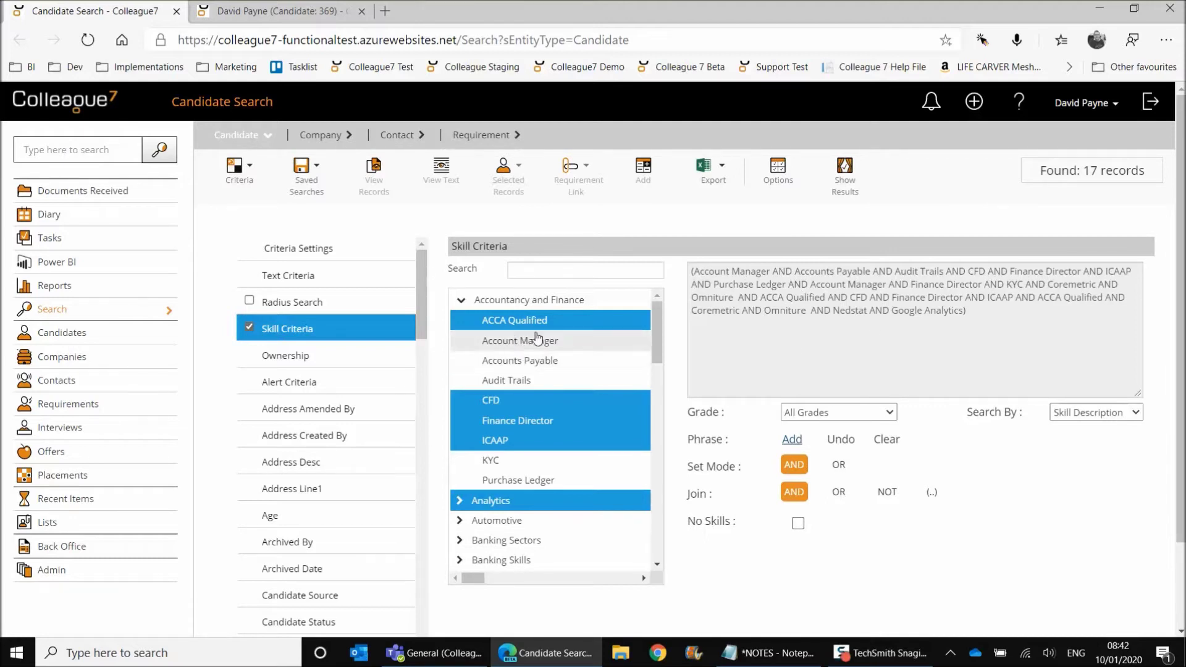
left_click(284, 11)
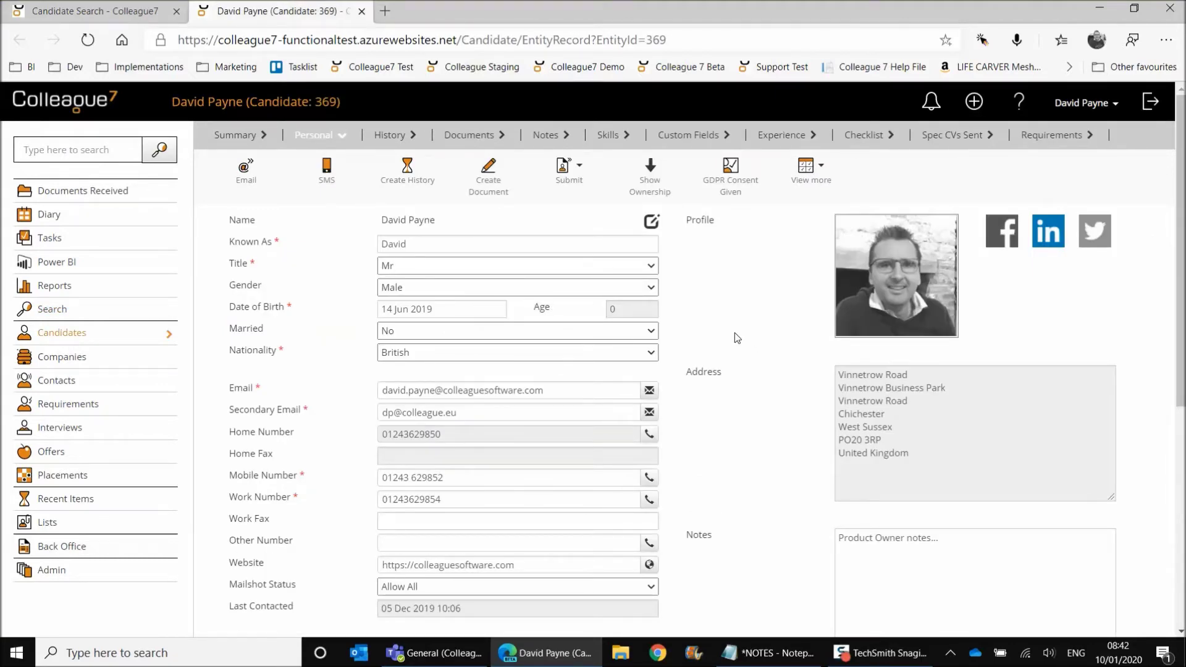
Cancel the profile photo picker to keep the existing photo, and open File Explorer.
mouse_move(895, 277)
left_click(894, 283)
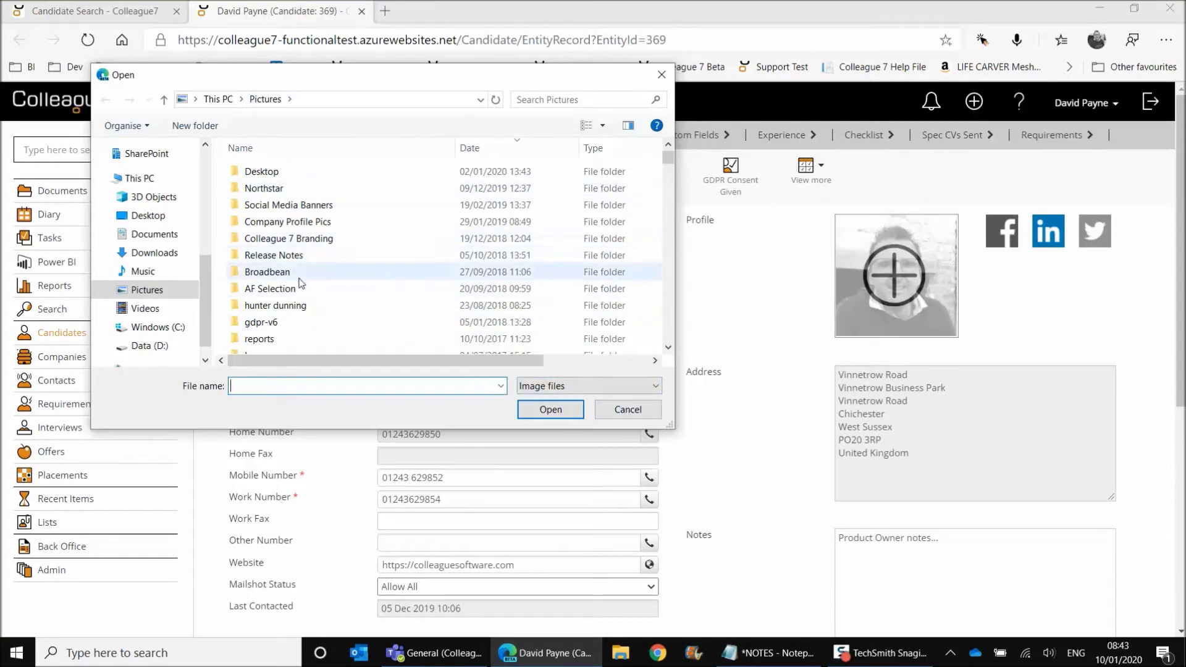
left_click(622, 410)
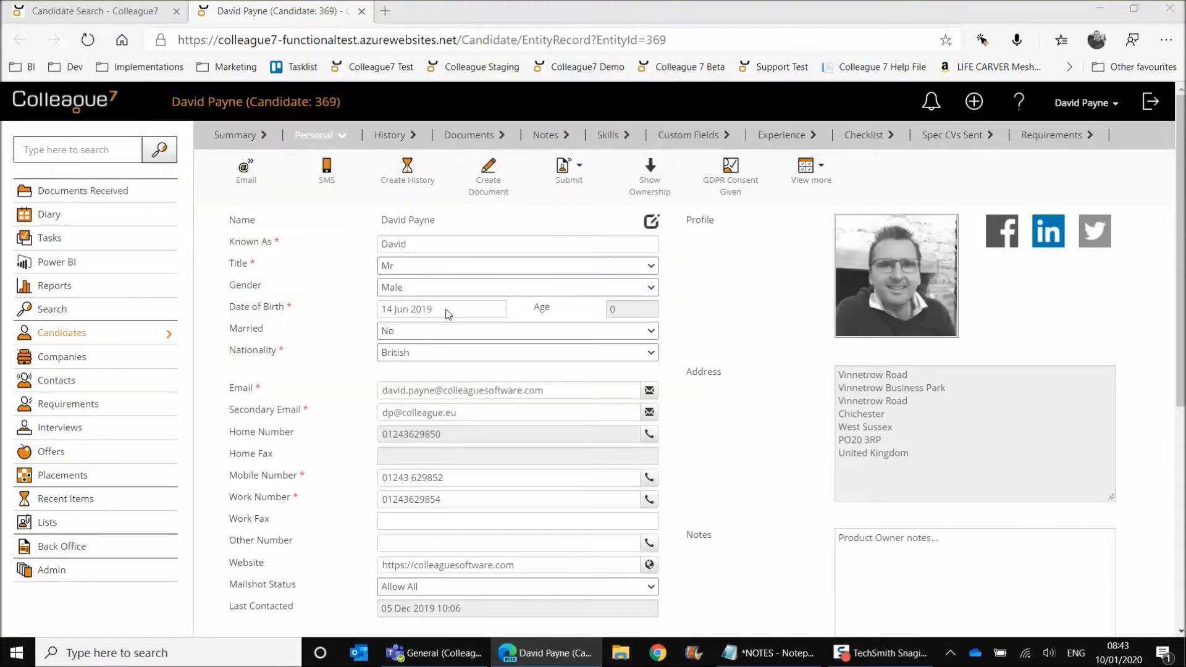
key("super+e")
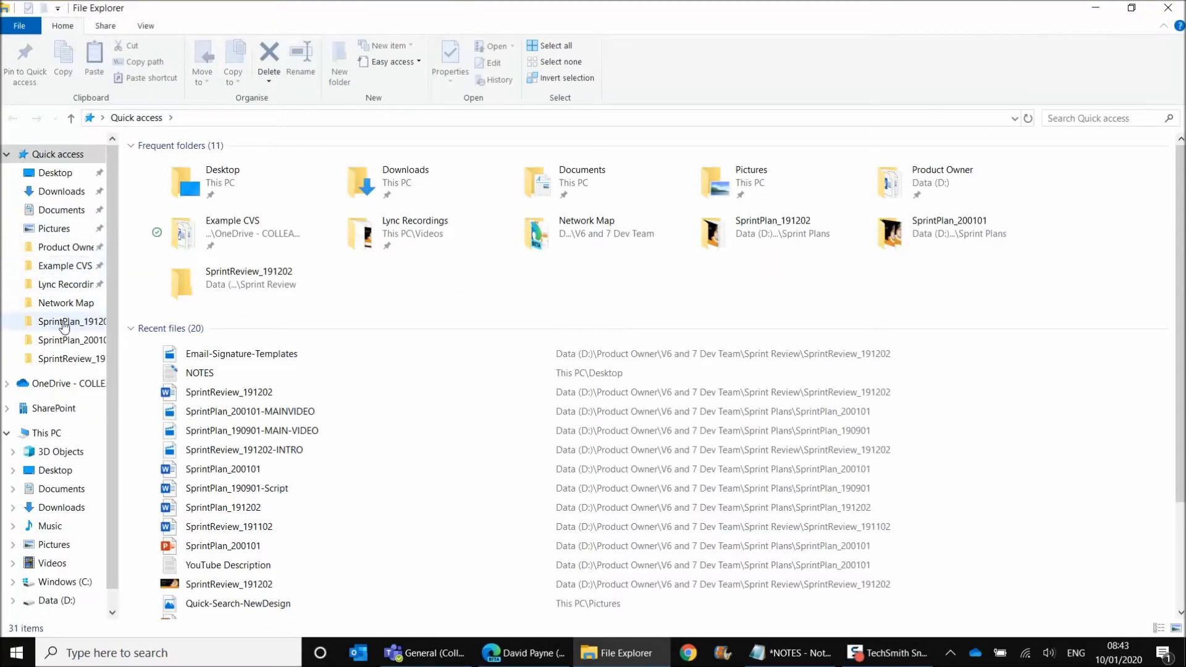
Drag the trev photo from Pictures > Company Profile Pics > Profile Images onto the candidate's profile picture.
left_click(55, 229)
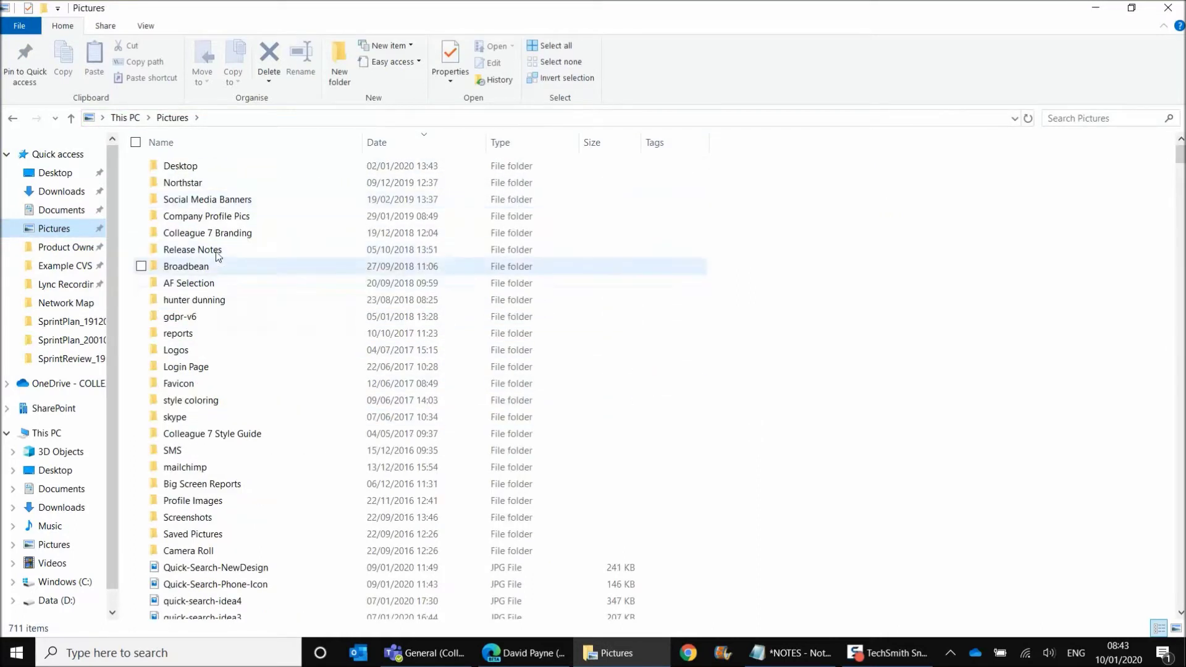
left_click(225, 217)
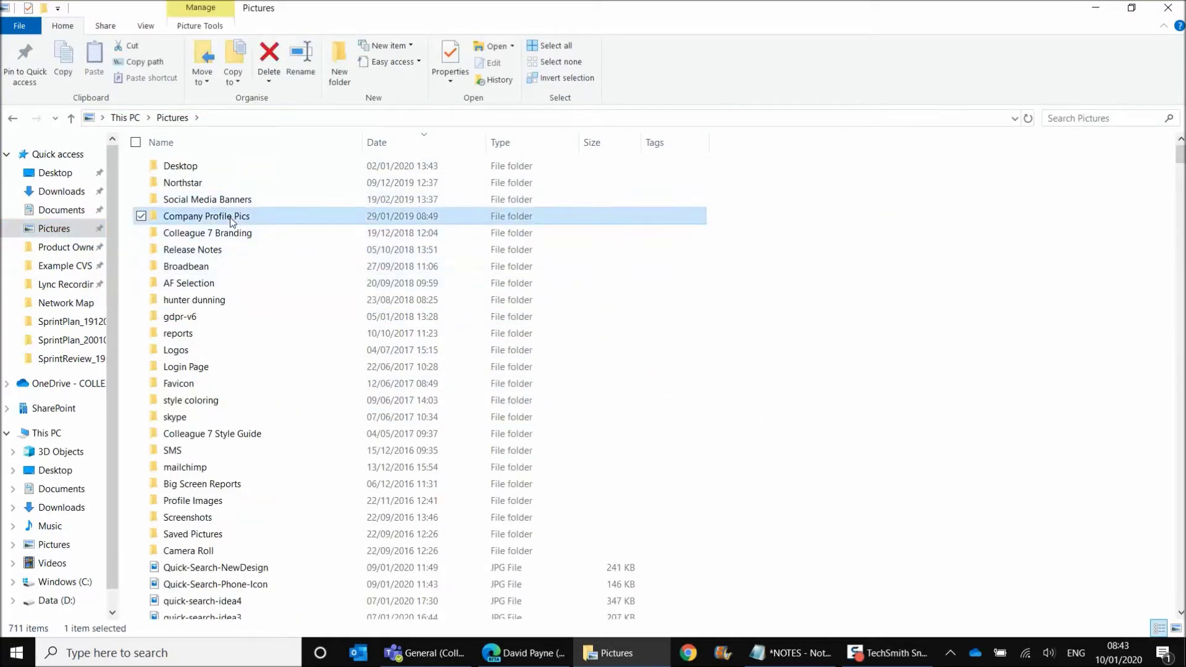
double_click(219, 503)
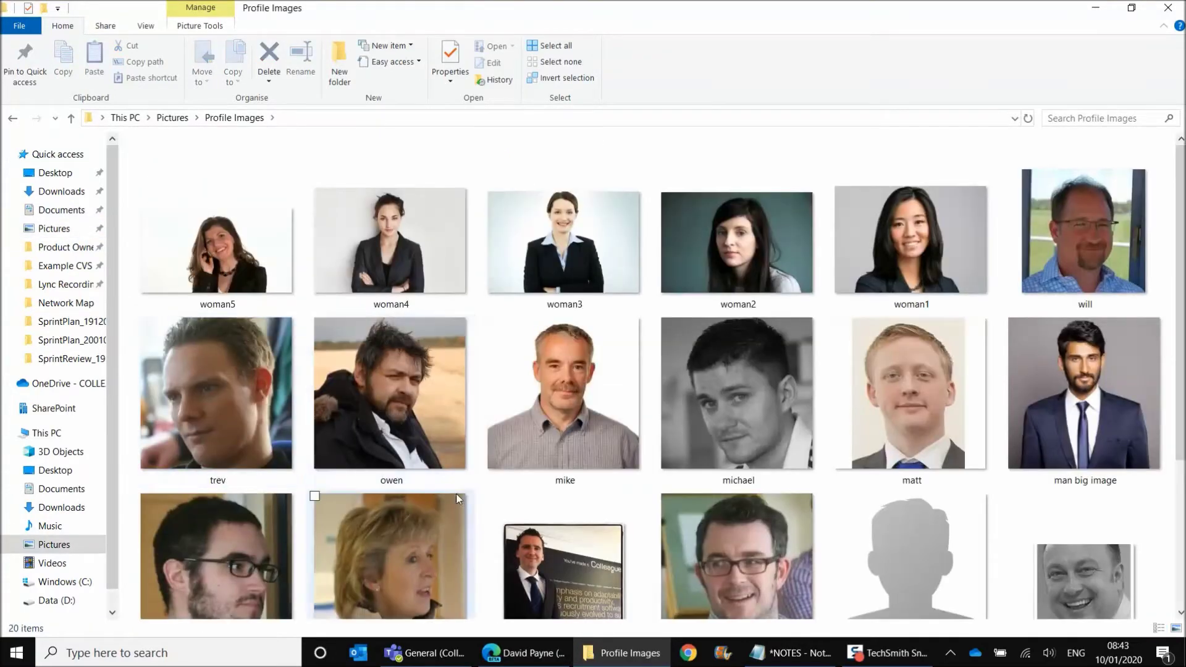
left_click_drag(238, 418, 890, 295)
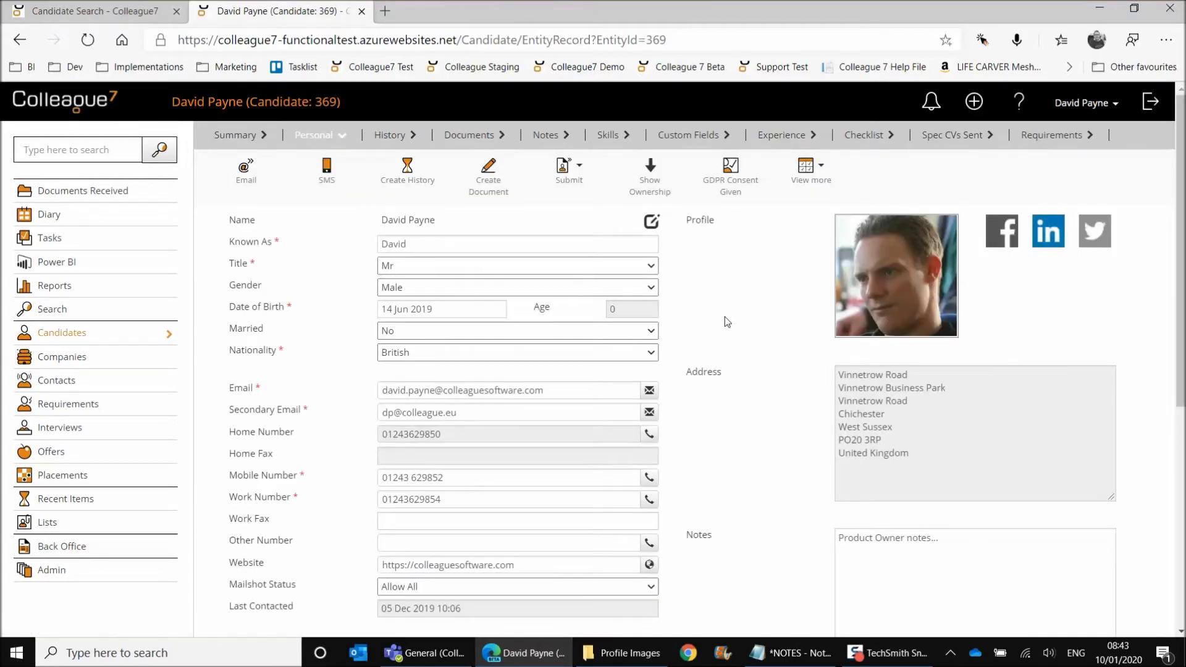
Leave the Website field unchanged and bring up Colleague Software Limited's 45 contacts with their owners.
scroll(750, 351, "down", 3)
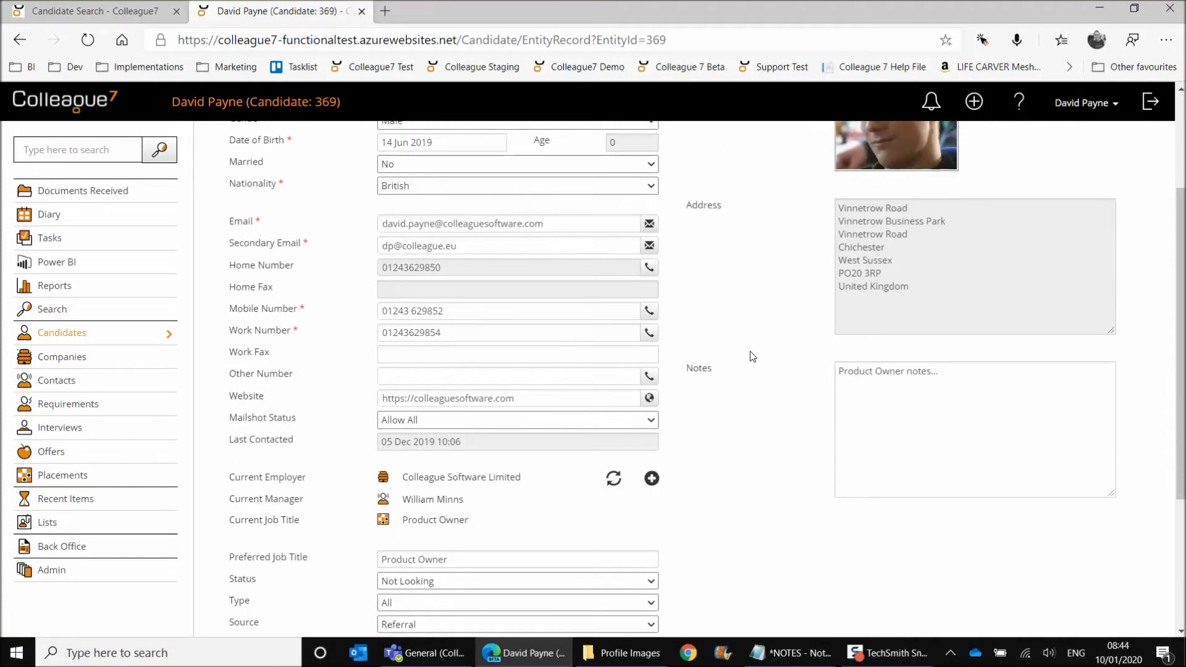
scroll(749, 350, "up", 2)
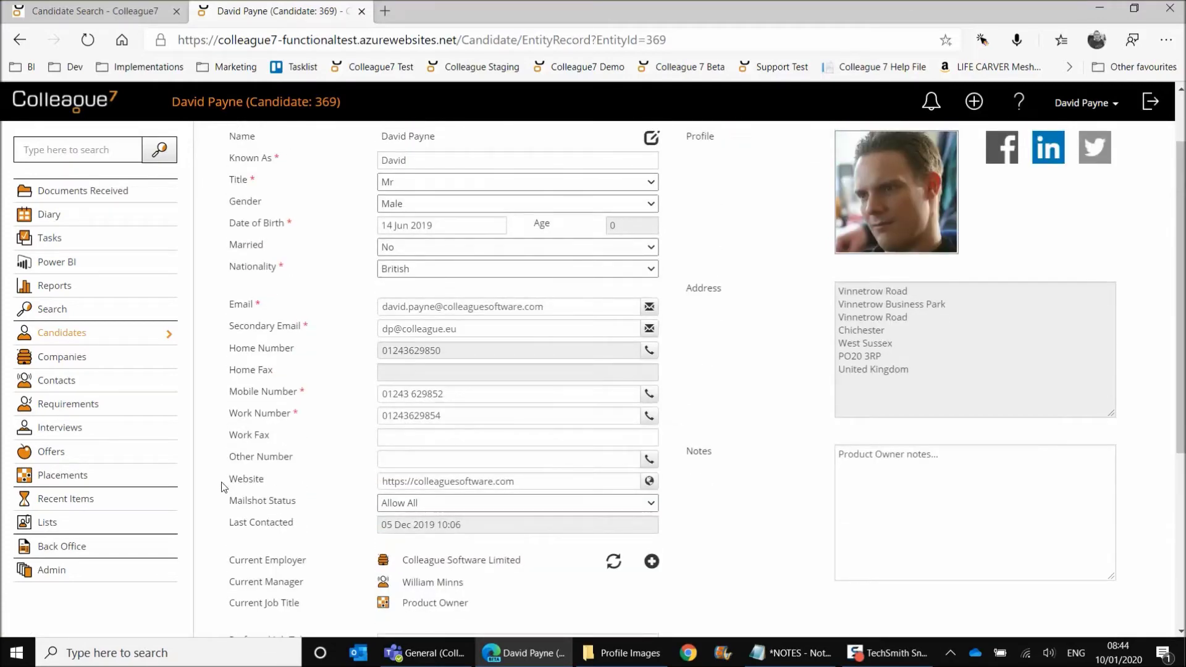
double_click(246, 479)
left_click(490, 488)
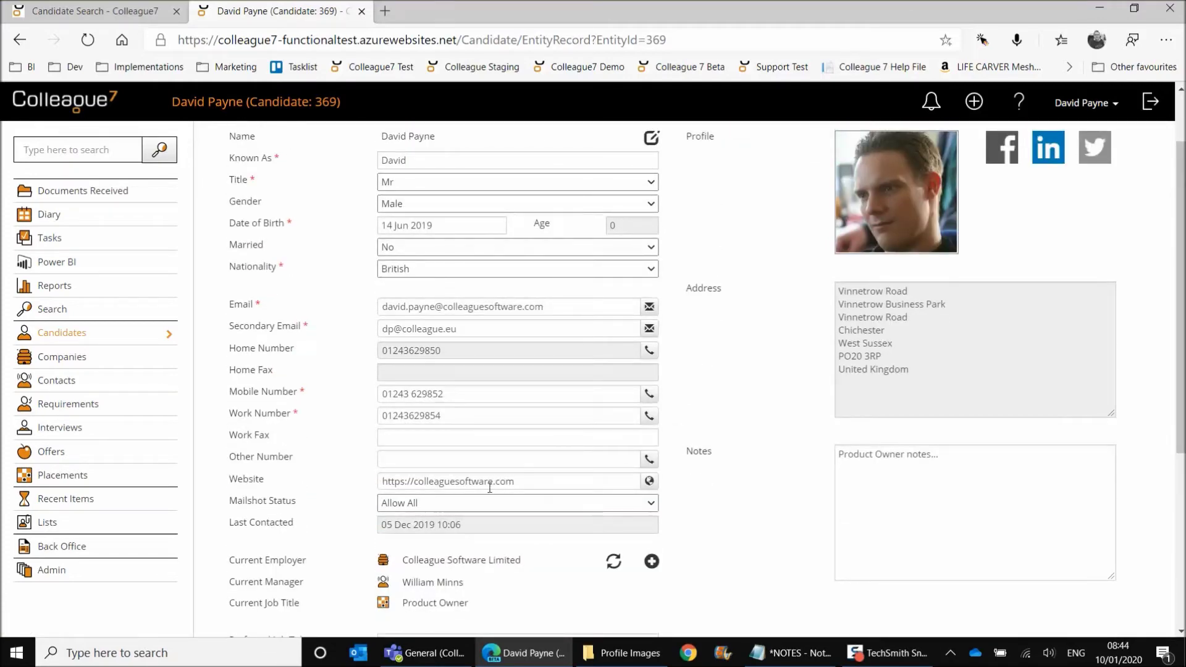
left_click(542, 484)
left_click(359, 479)
scroll(735, 489, "up", 2)
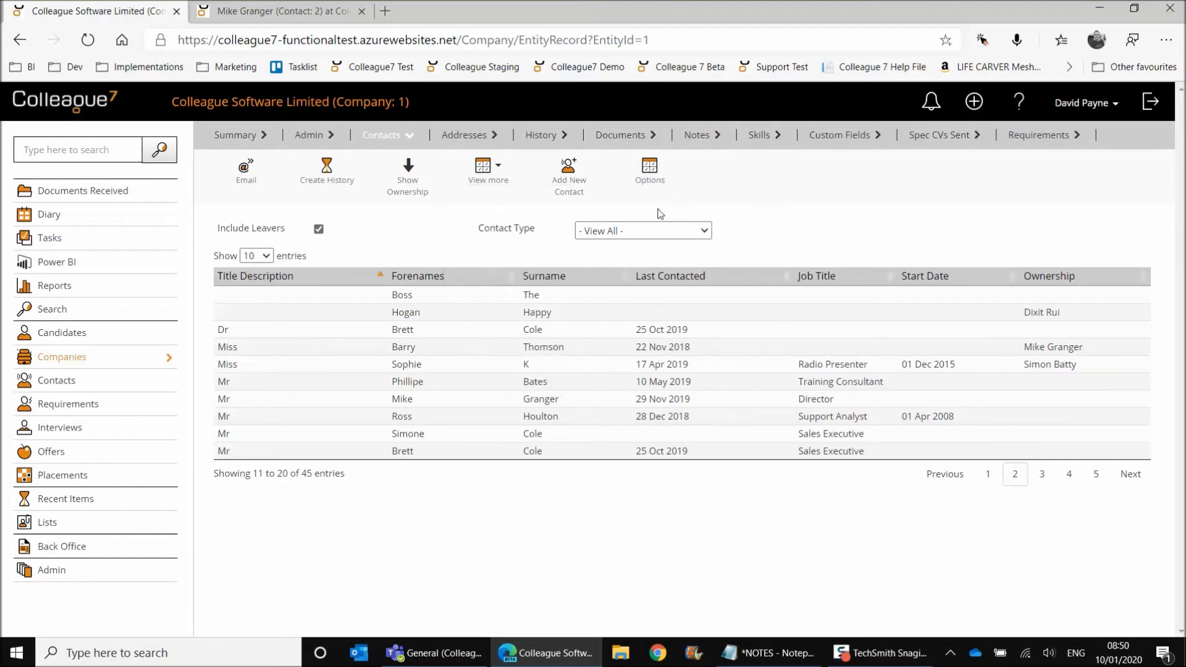
Review the contacts column options, show page 3 (entries 21–30 of 45), then switch to the contact's record.
left_click(649, 177)
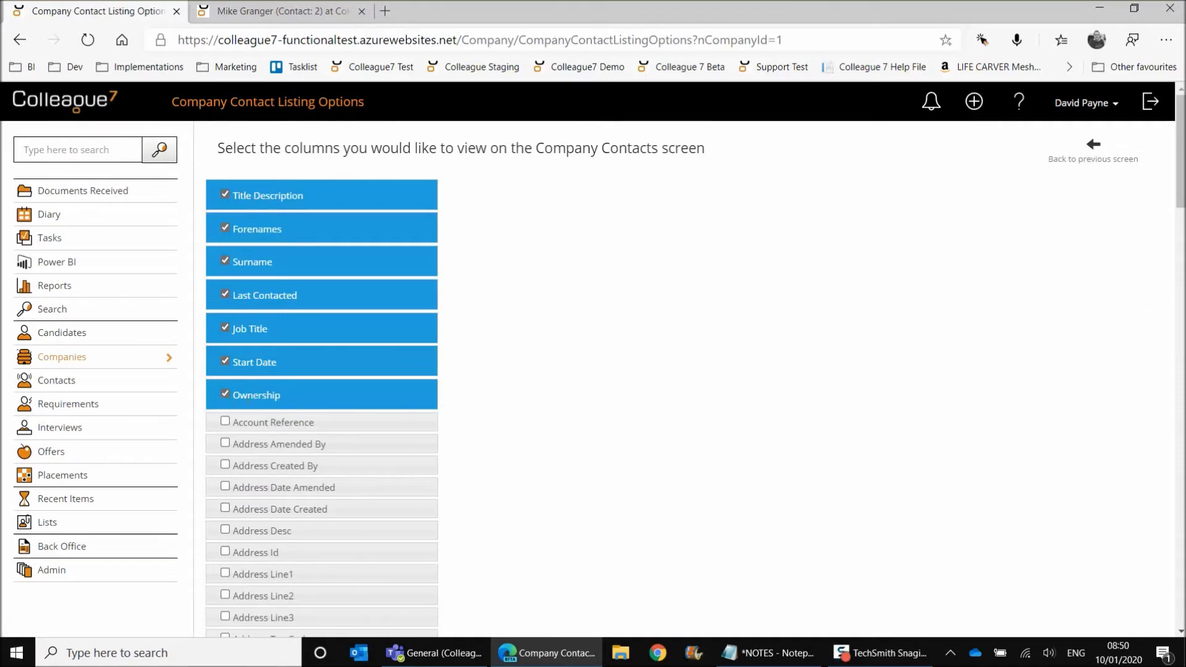
left_click(1092, 149)
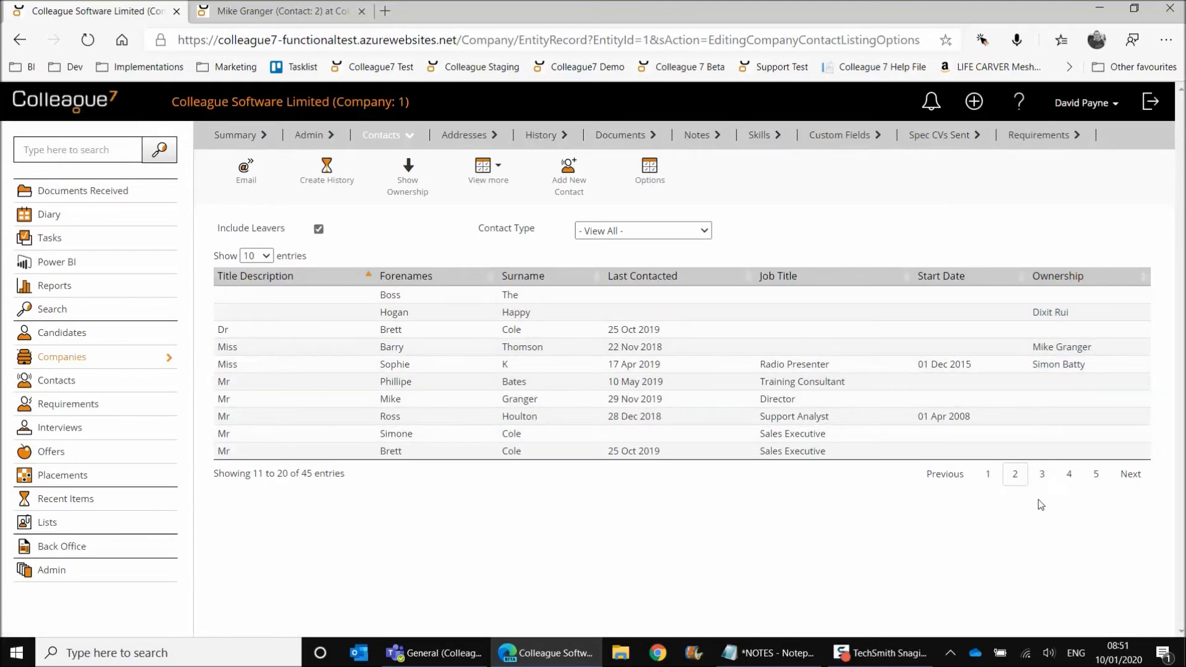
left_click(1042, 474)
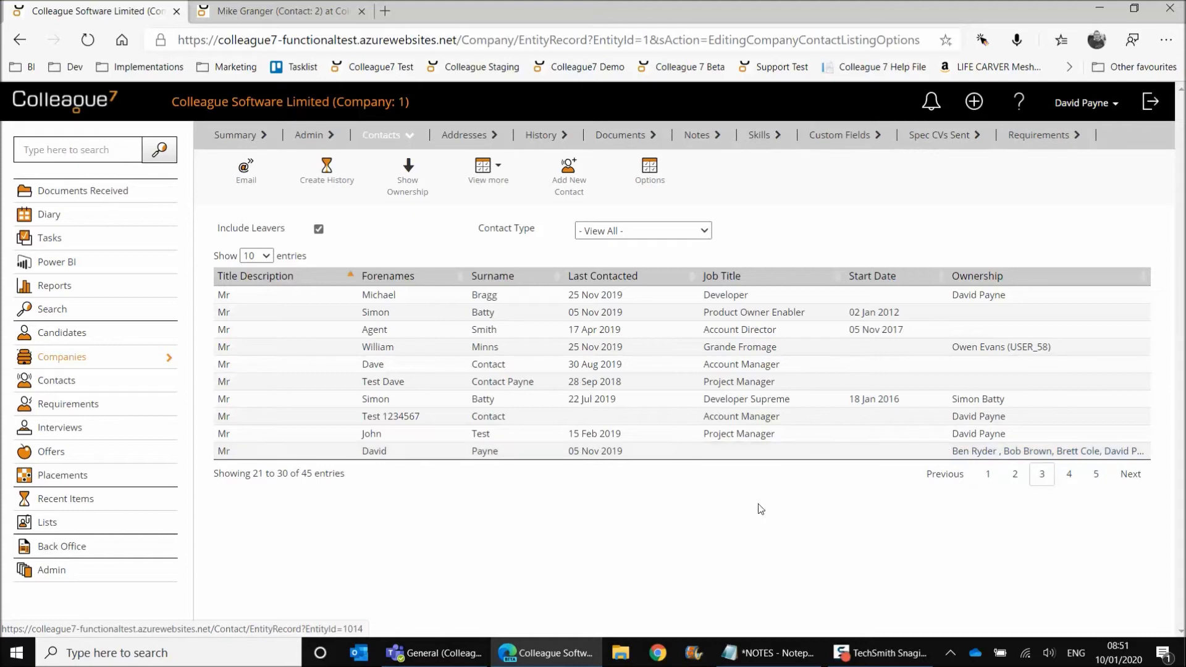
left_click(321, 10)
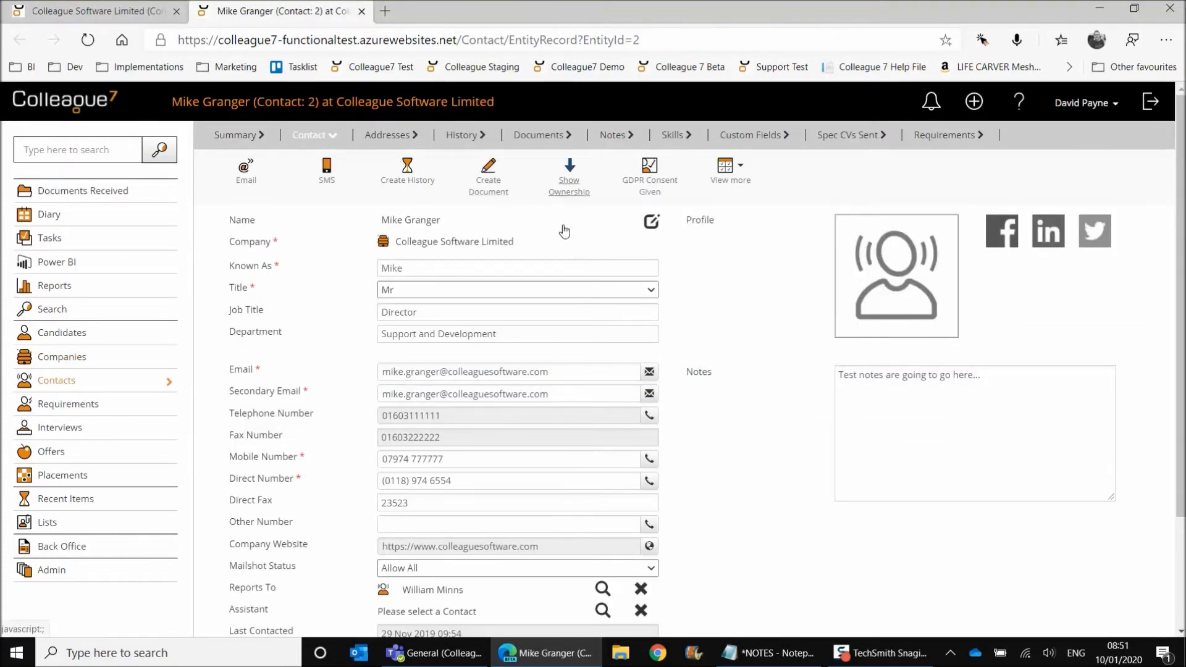
Add four Basingstoke Office users and a Brighton Office user as the contact's owners.
left_click(569, 183)
double_click(395, 384)
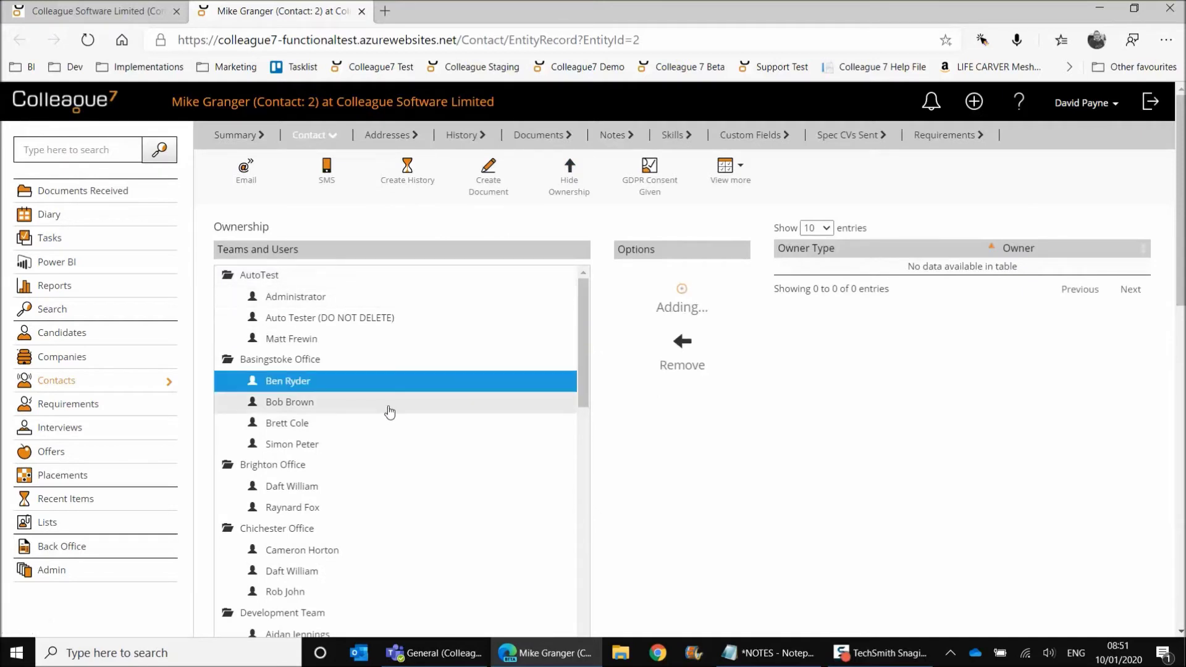
double_click(389, 407)
double_click(383, 424)
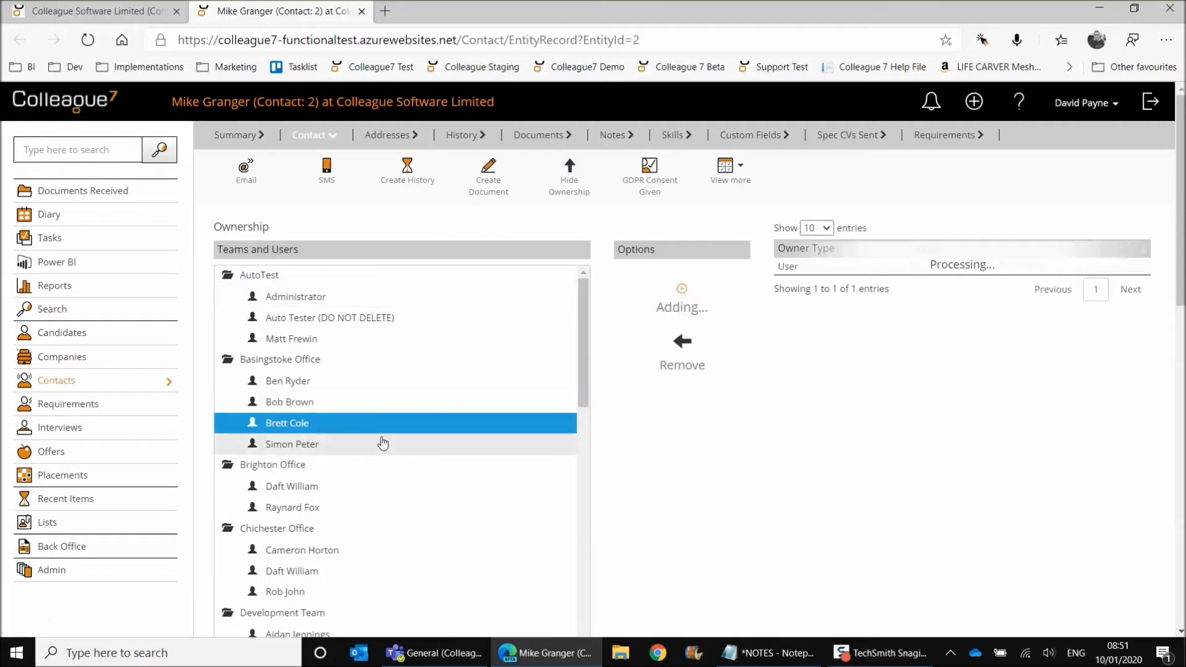
double_click(383, 443)
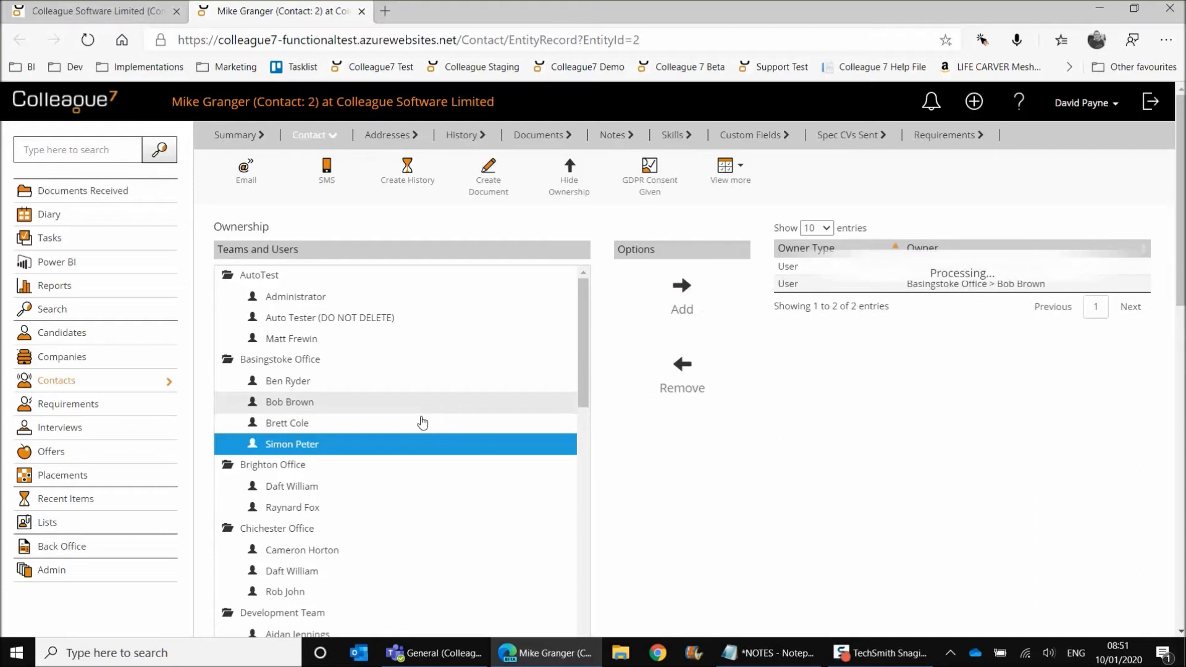
double_click(405, 487)
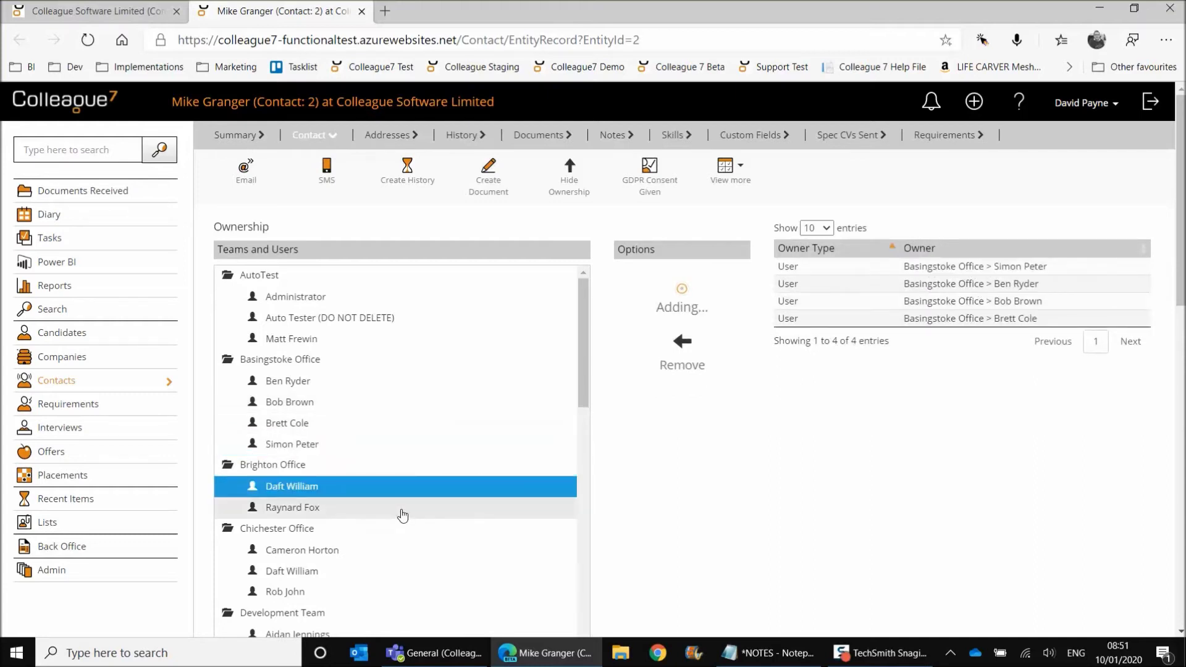
left_click(403, 514)
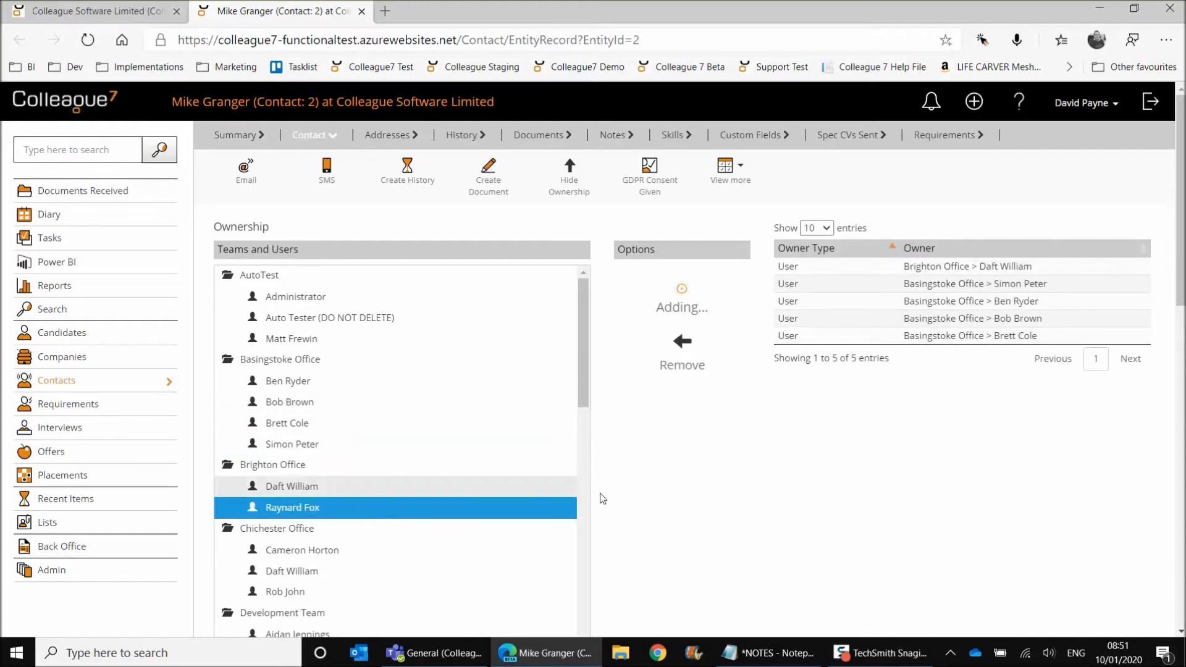
Hide the ownership settings and reload the company contacts list to show the new owners.
left_click(565, 184)
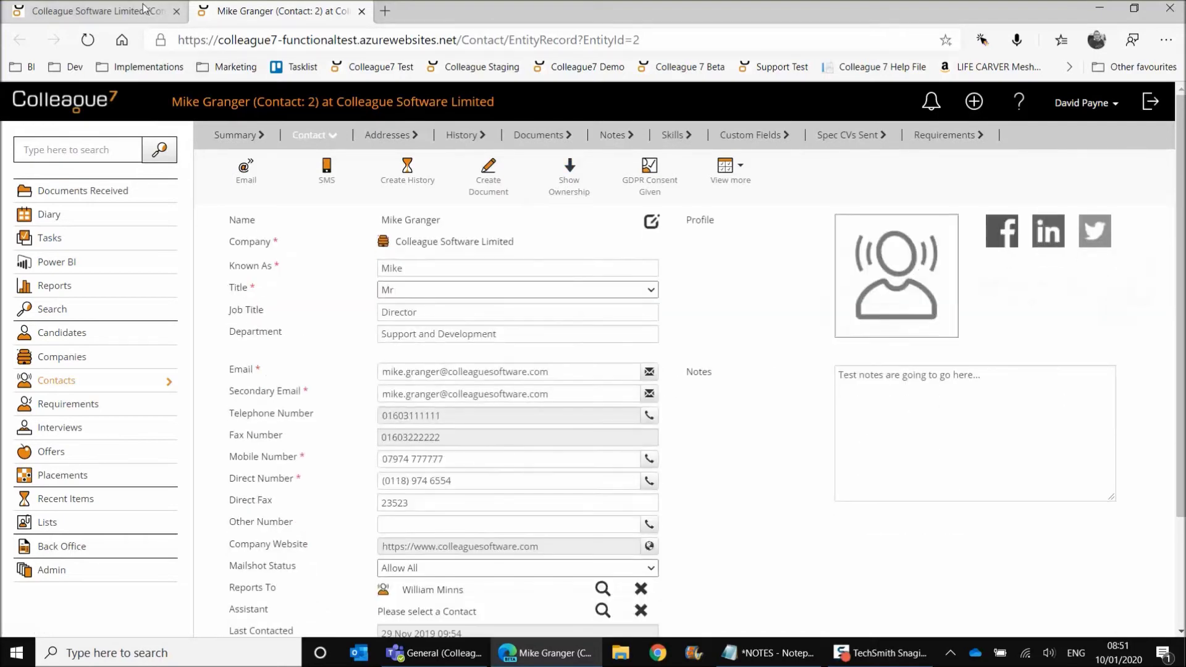
key("ctrl+shift+Tab")
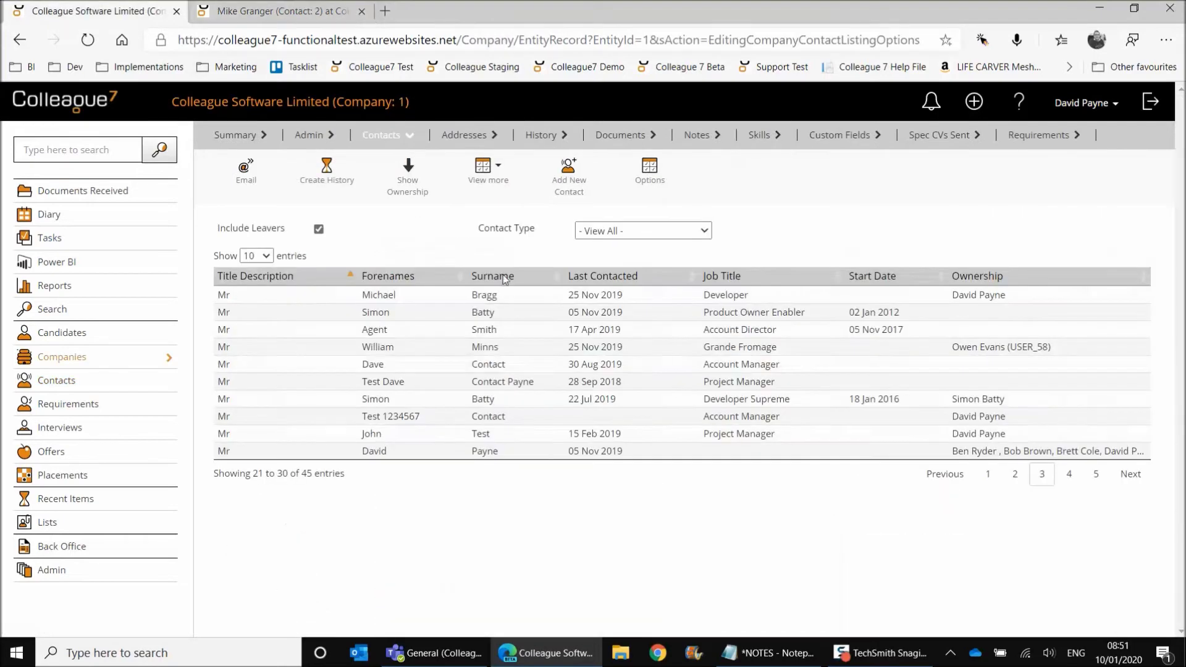
left_click(595, 365)
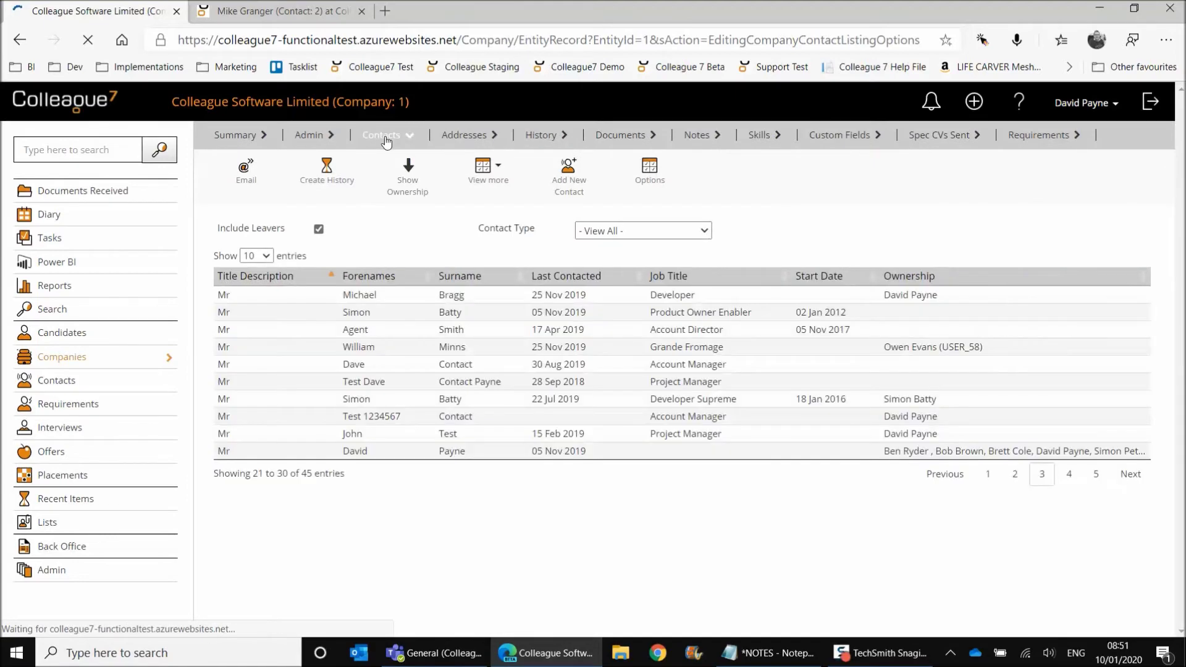
Go to page 2 of the company contacts list.
left_click(1016, 484)
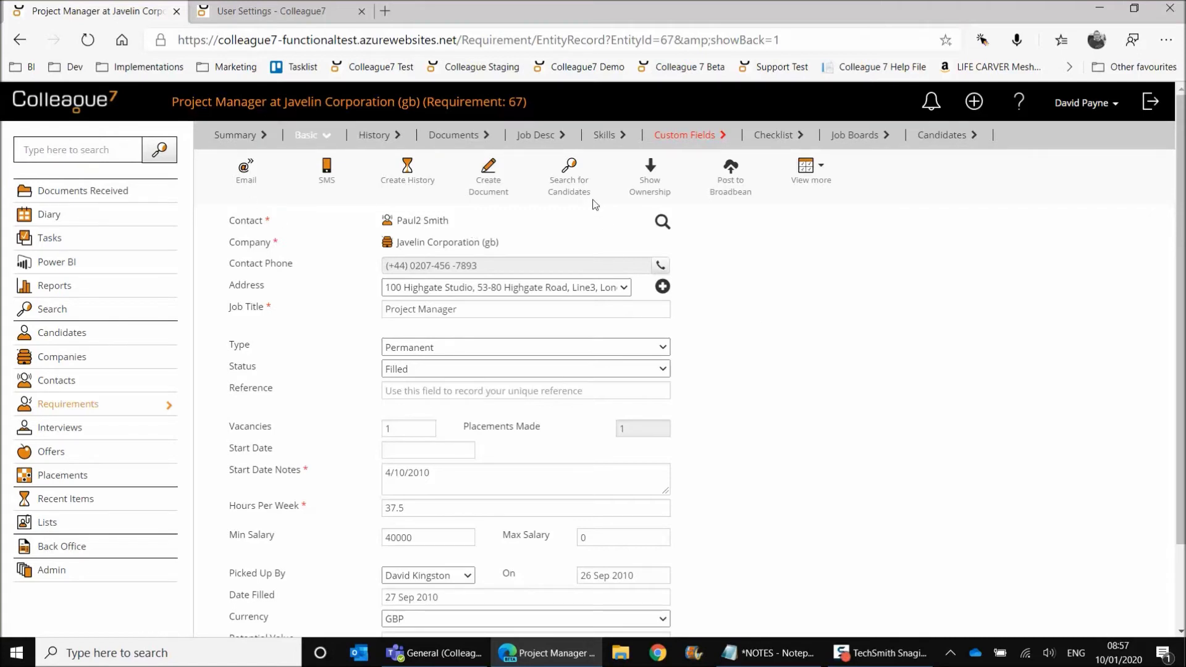
Search for candidates matching the Project Manager requirement on Skills and Postcode within 10 miles.
left_click(569, 185)
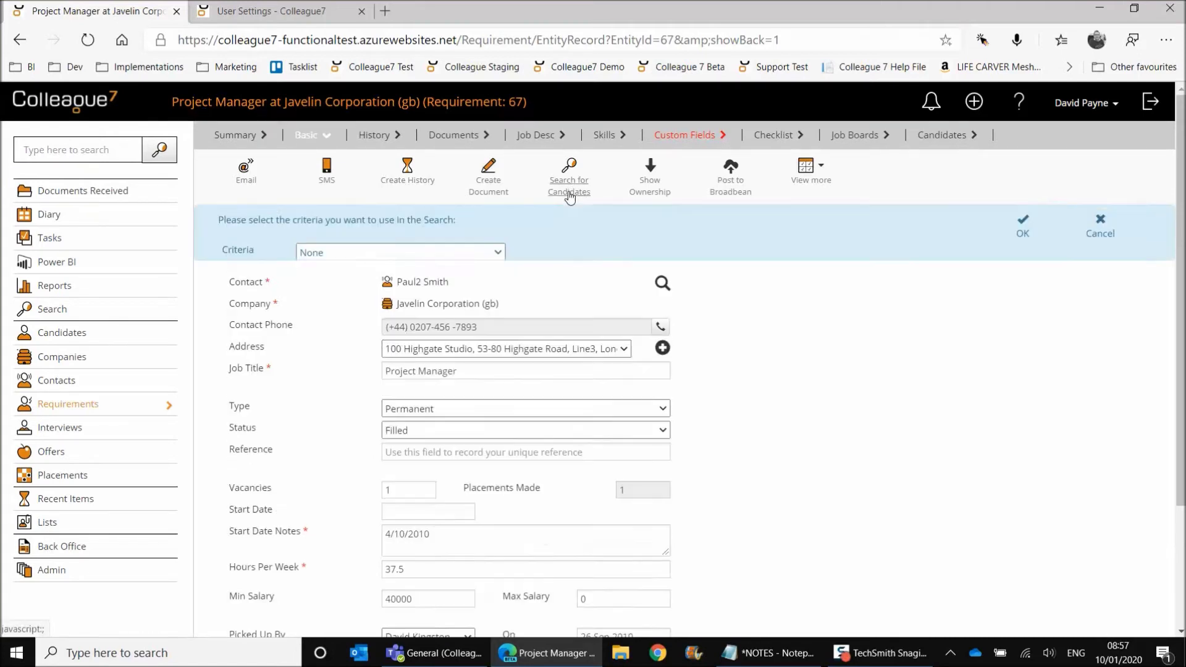
left_click(451, 255)
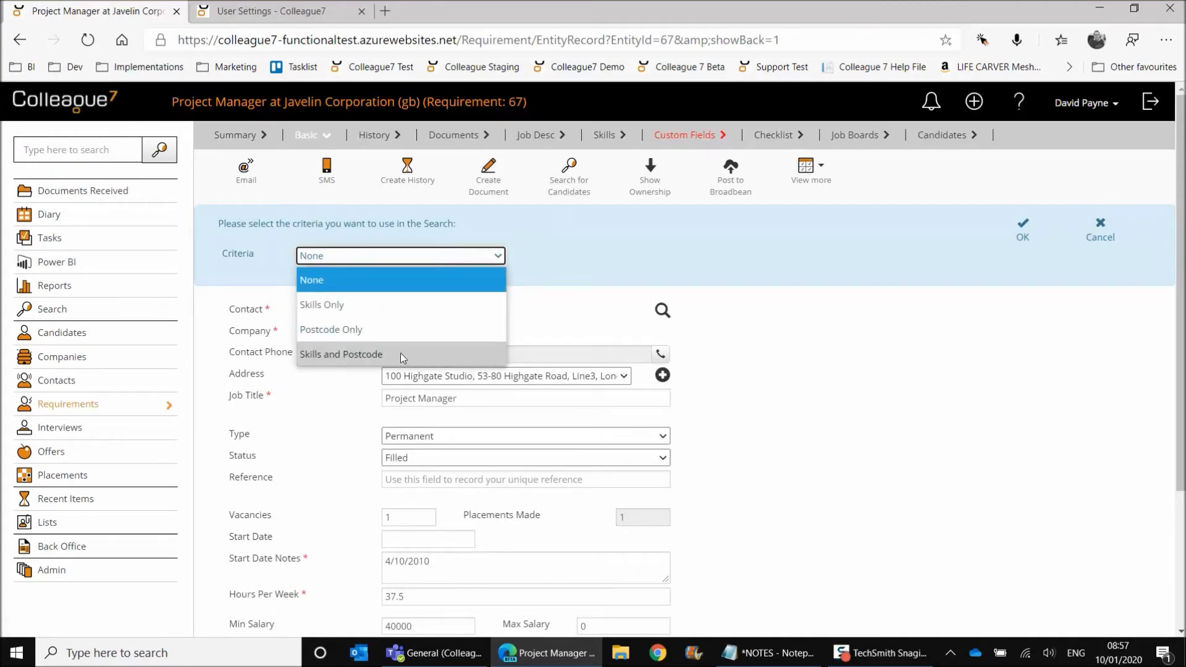
left_click(400, 353)
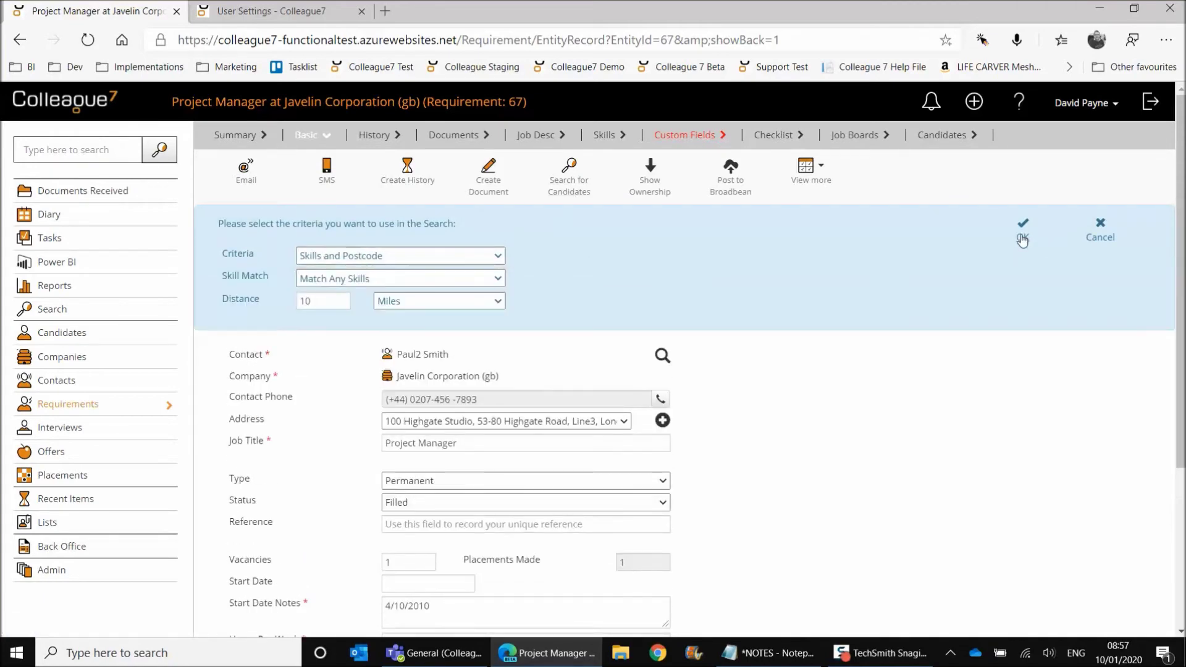
left_click(1022, 234)
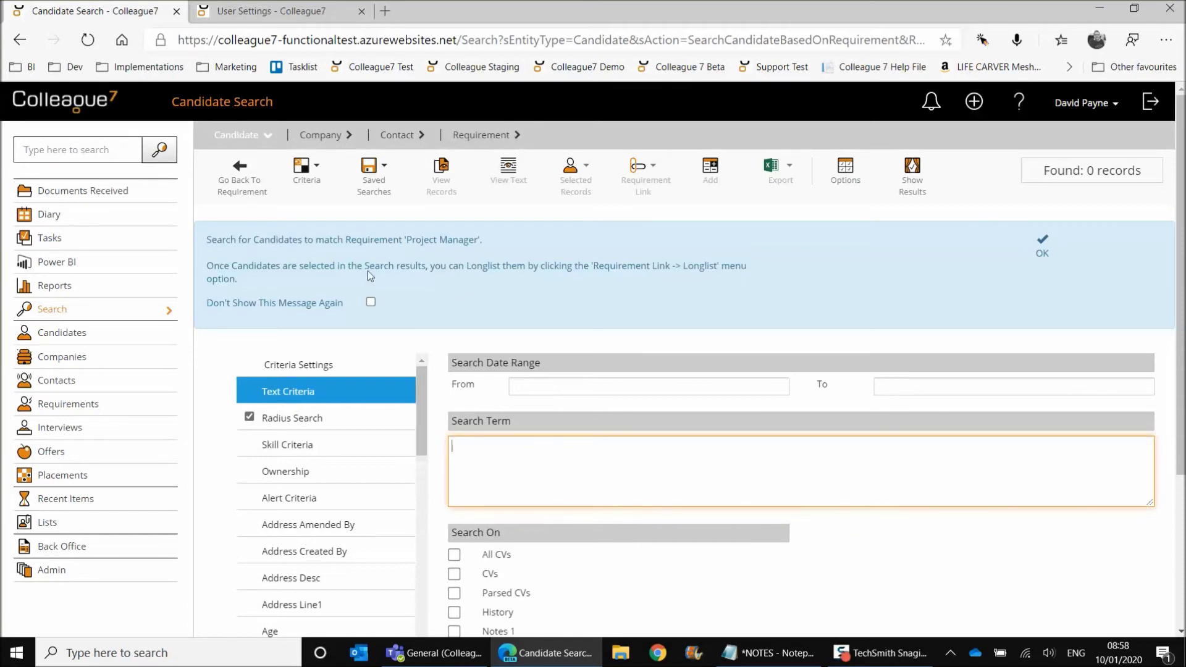
Dismiss the requirement-match message with Don't Show This Message Again and return to the Project Manager requirement.
left_click_drag(287, 239, 461, 267)
left_click(480, 292)
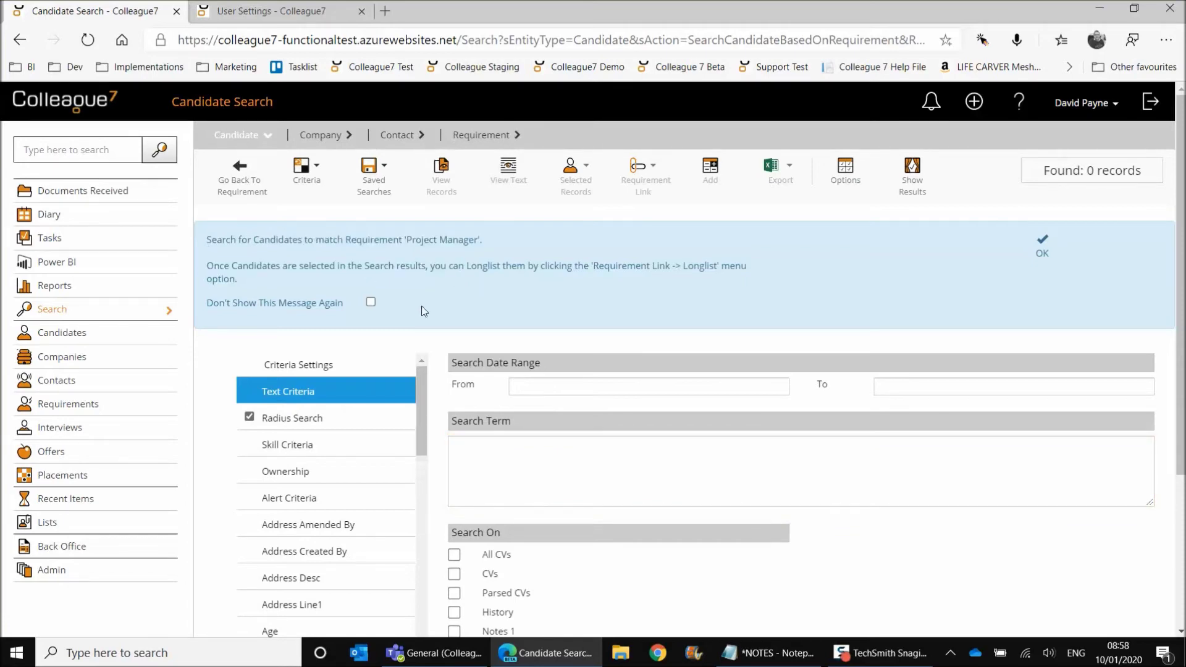
left_click(372, 302)
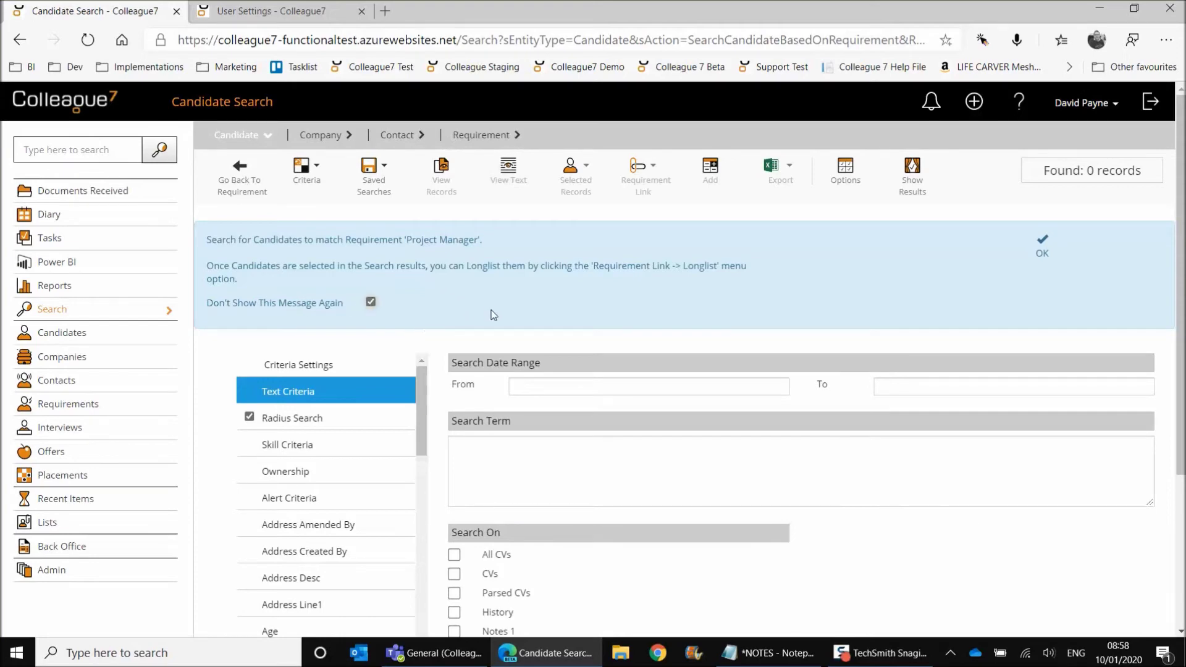
left_click(1043, 250)
left_click(242, 184)
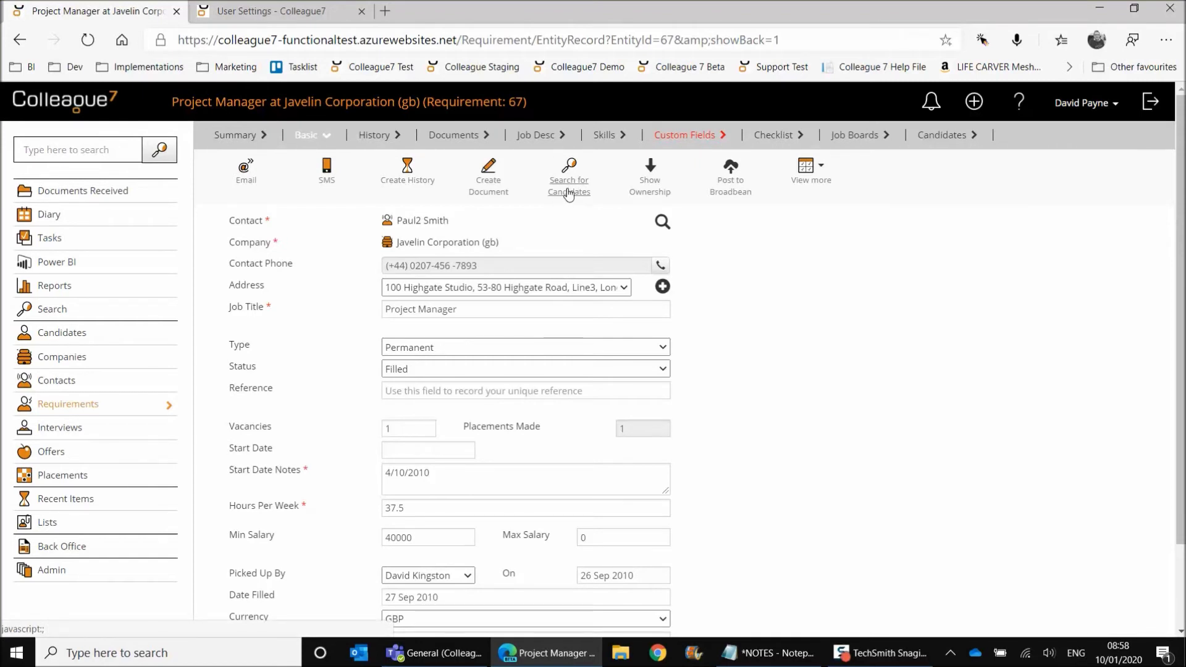
Rerun the Project Manager candidate search with Skills and Postcode criteria, finding 0 records.
left_click(569, 194)
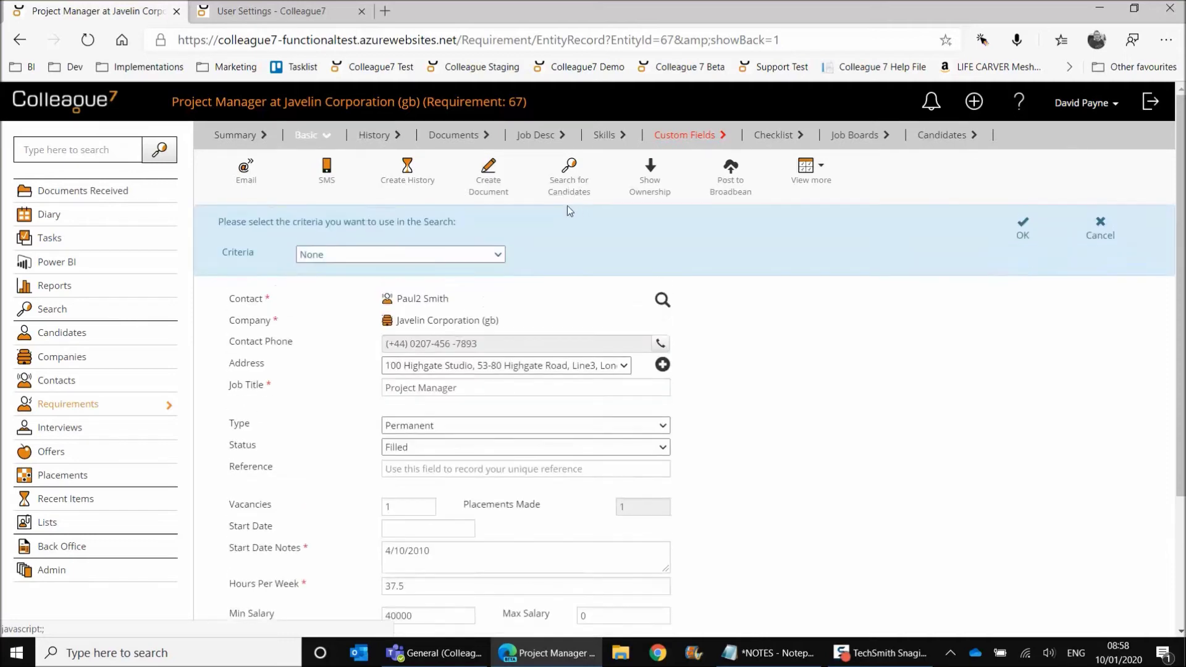
left_click(432, 255)
left_click(431, 354)
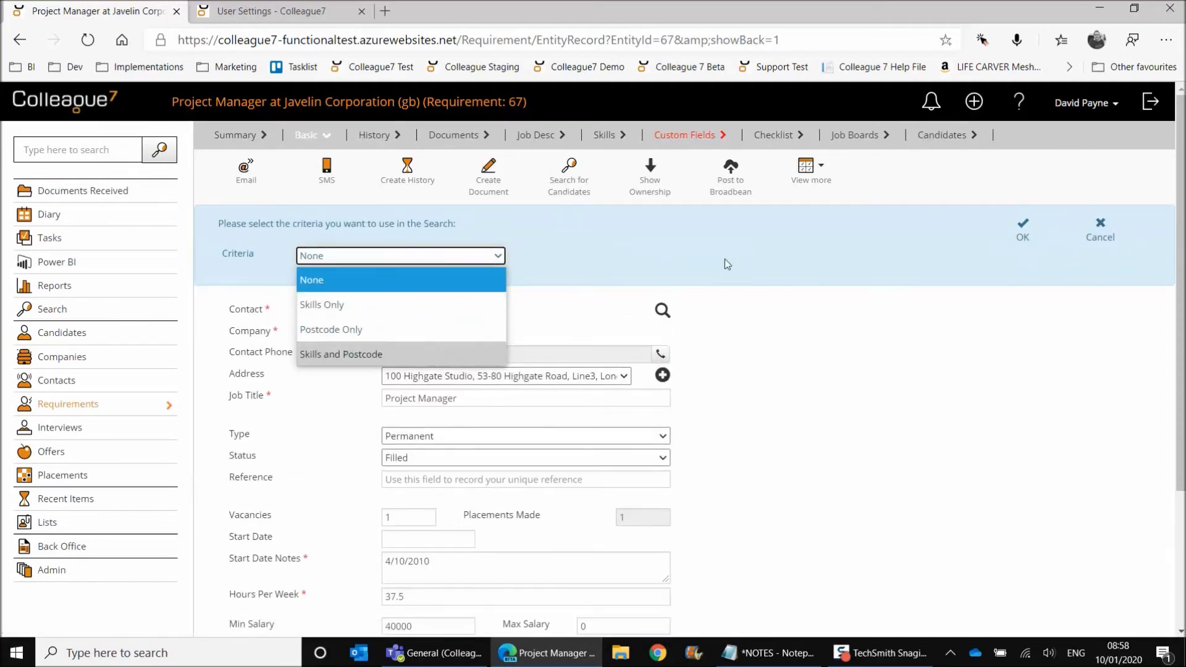
left_click(1022, 234)
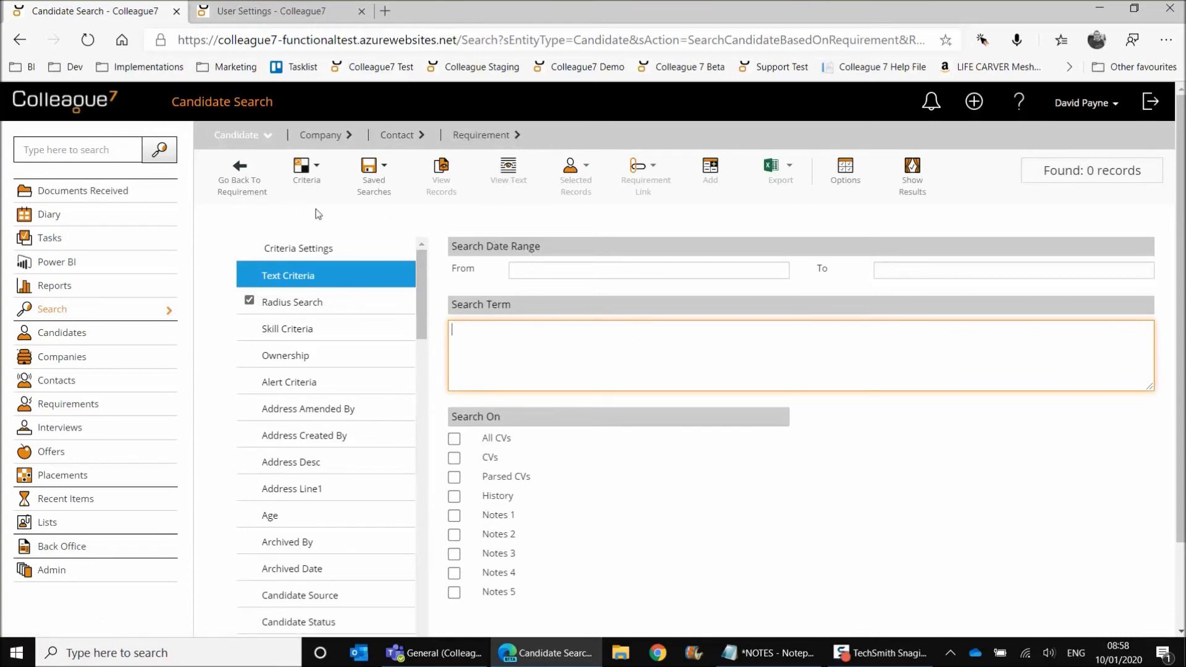
Check that both search alerts are set to Yes in User Settings, then open Admin.
left_click(264, 12)
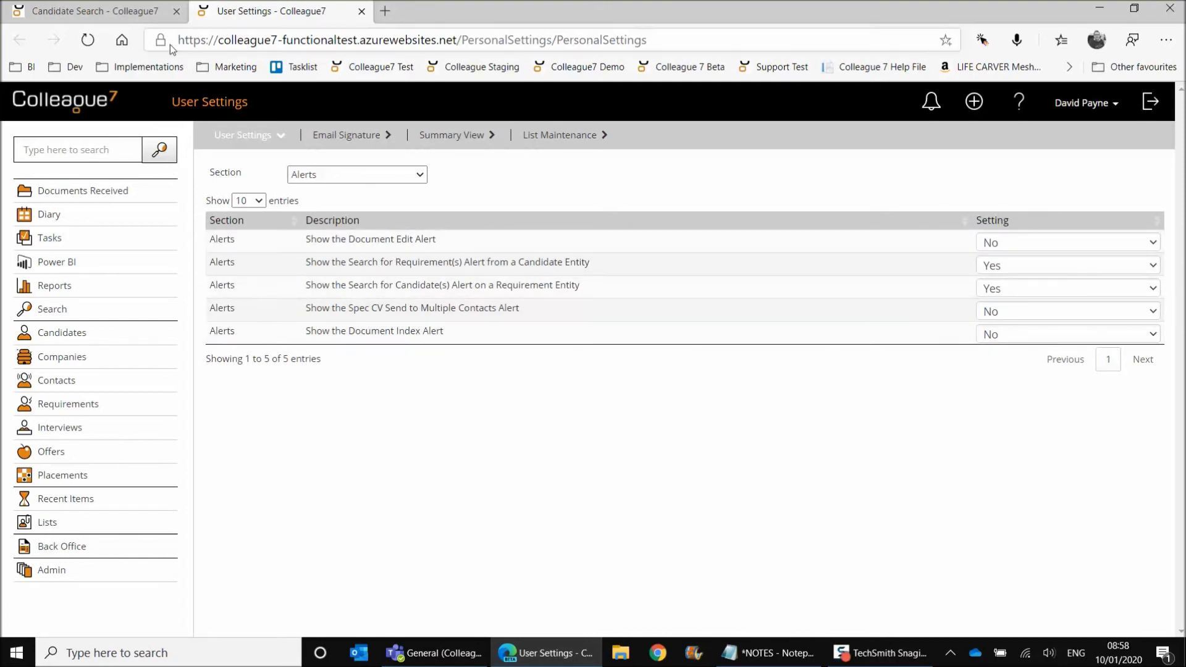
left_click(133, 15)
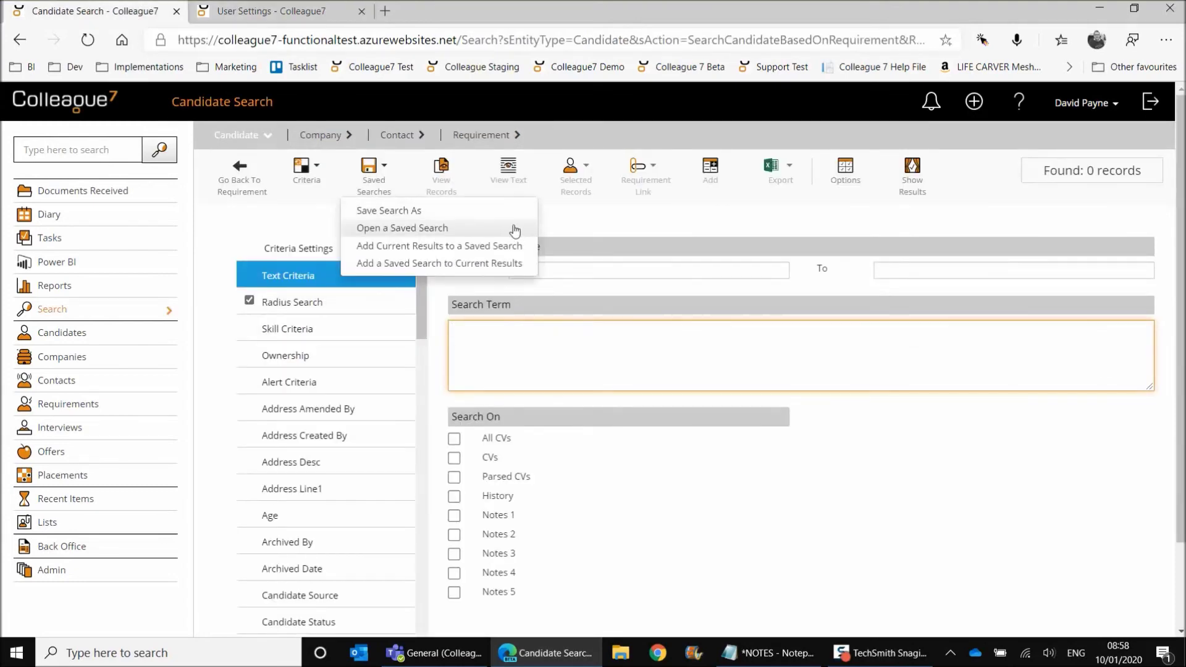
left_click(250, 185)
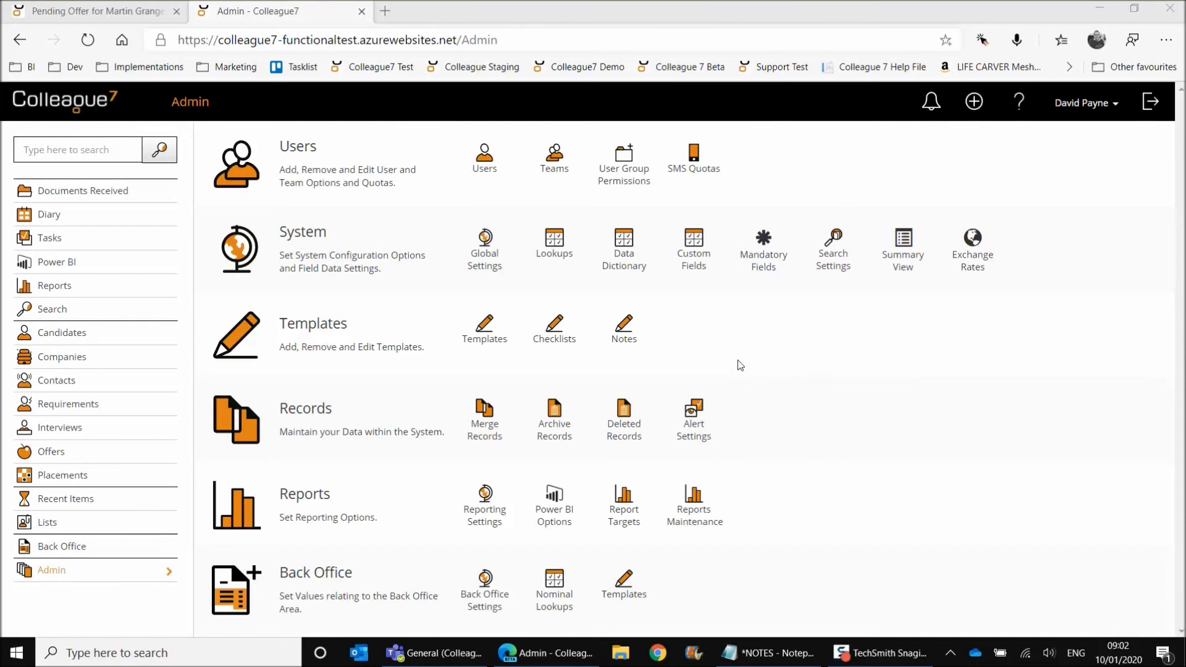
Open User Group Permissions for the ADMIN group and review its Back Office and Admin permissions.
left_click(622, 176)
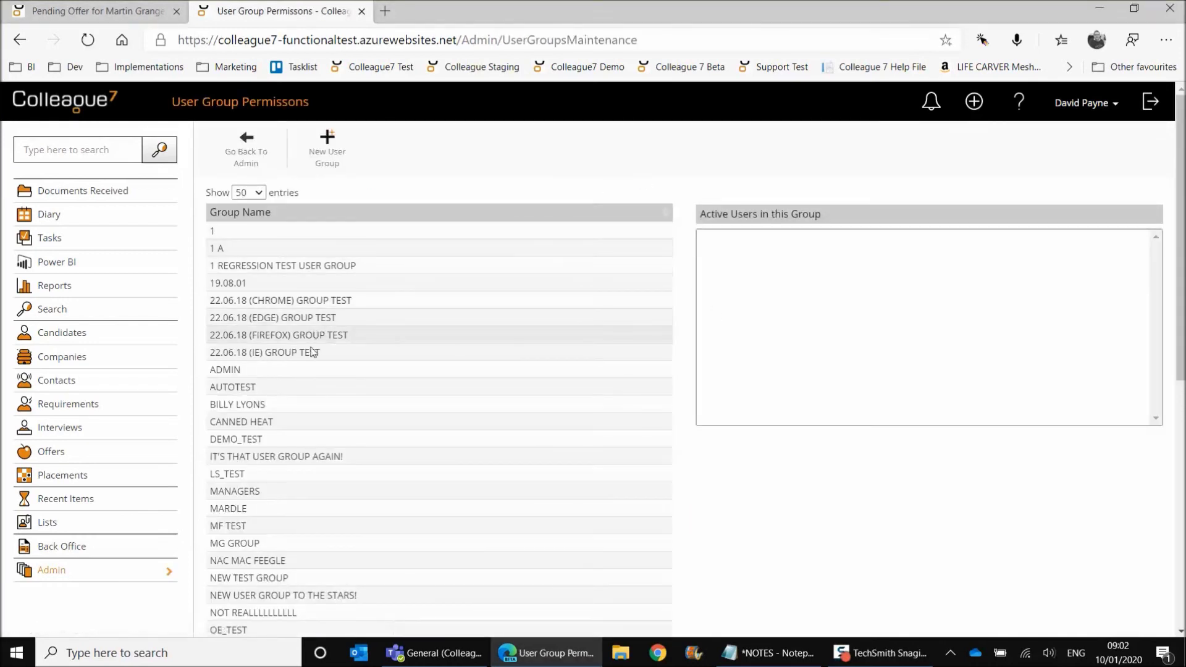
left_click(277, 371)
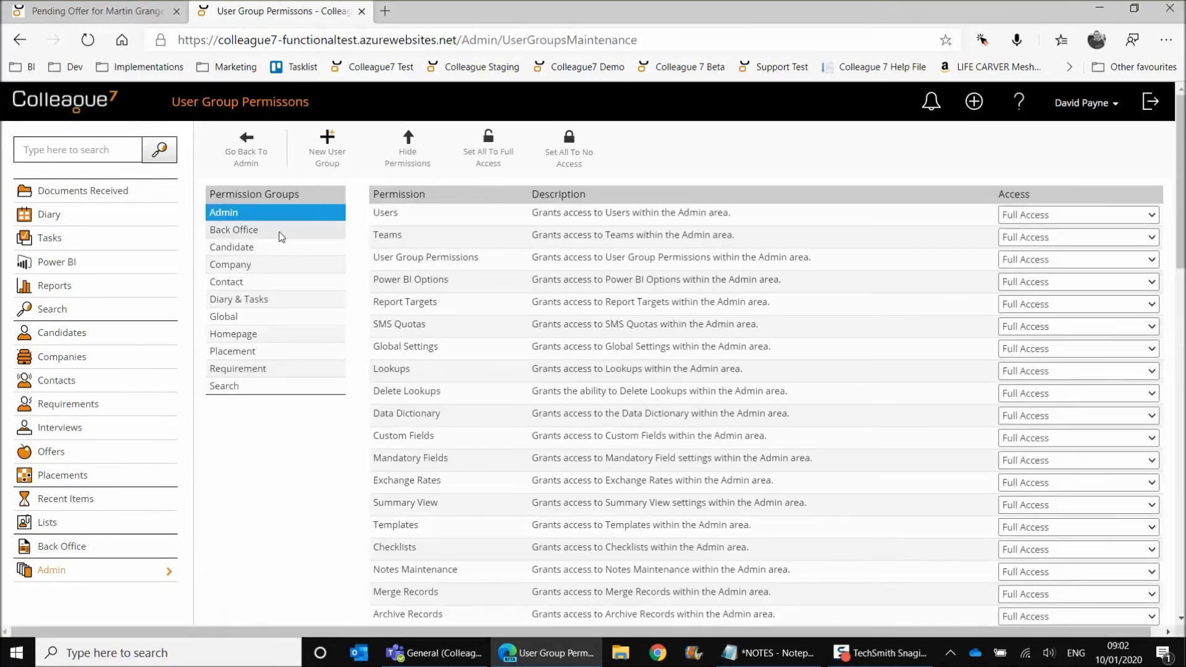
left_click(278, 231)
left_click(284, 217)
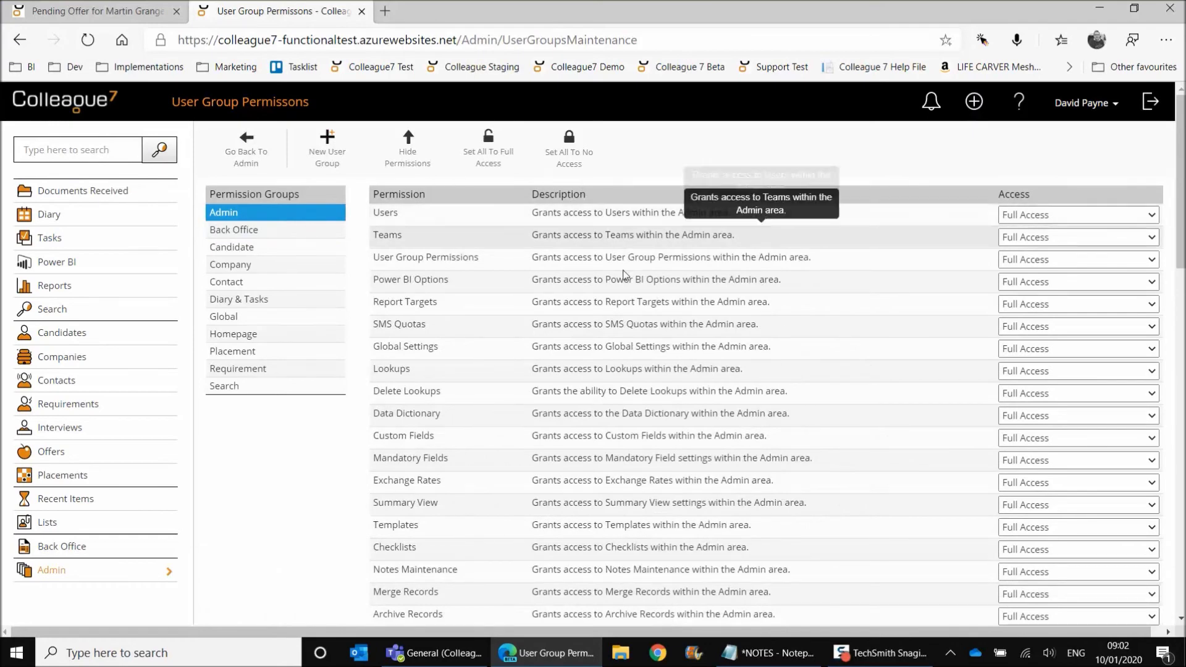
scroll(611, 395, "down", 4)
scroll(612, 402, "up", 4)
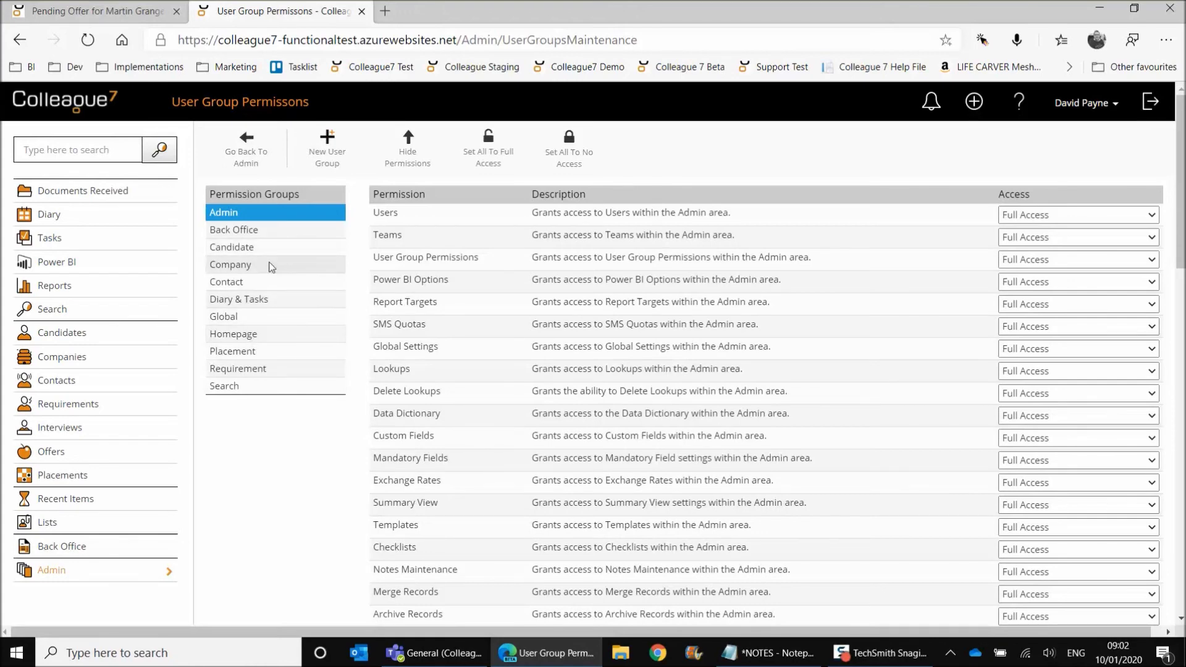
Browse ADMIN's Company, Global and Placement permissions, where Accept or Reject Offers is Full Access.
left_click(275, 264)
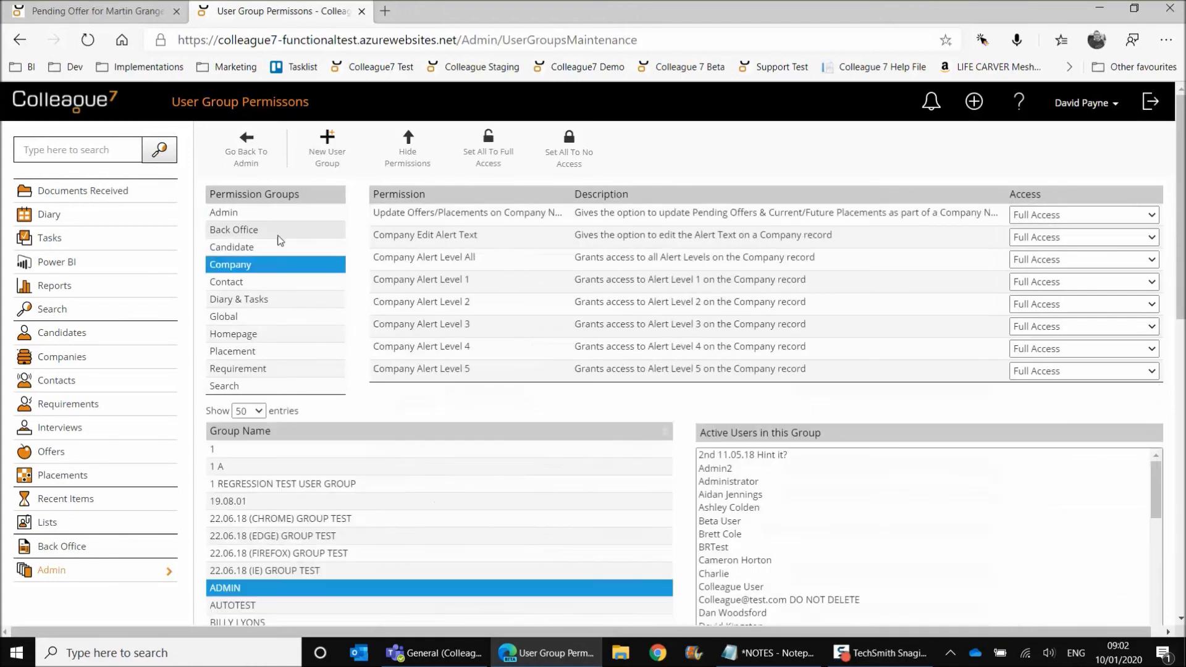
left_click(278, 231)
left_click(275, 213)
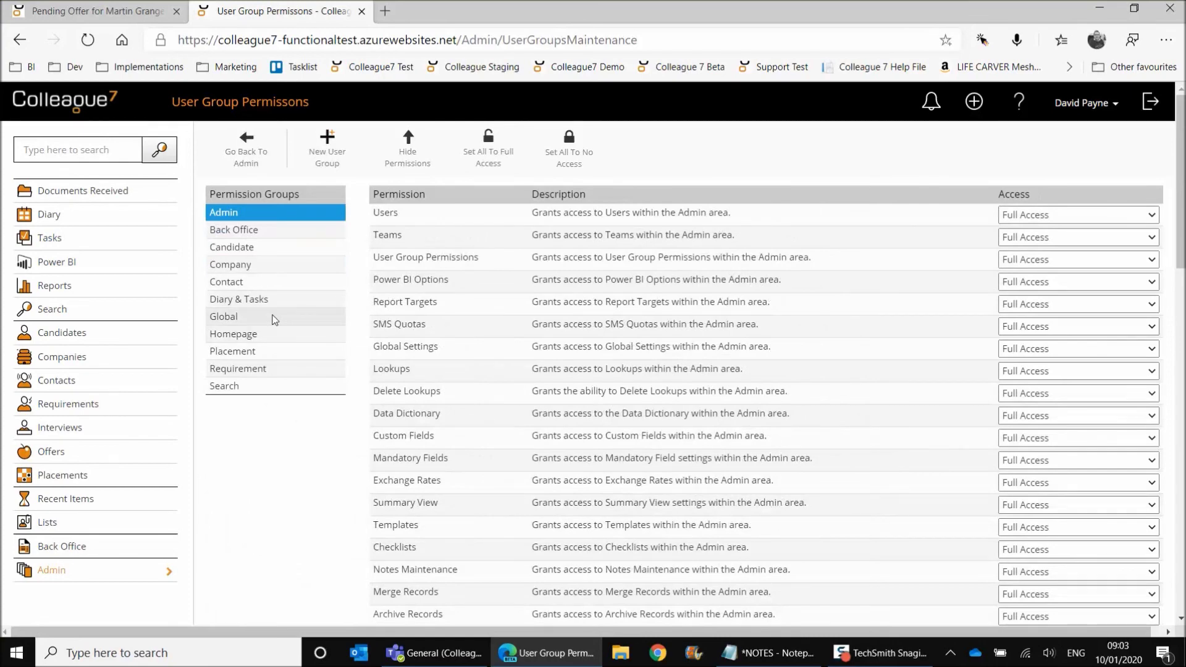
left_click(274, 318)
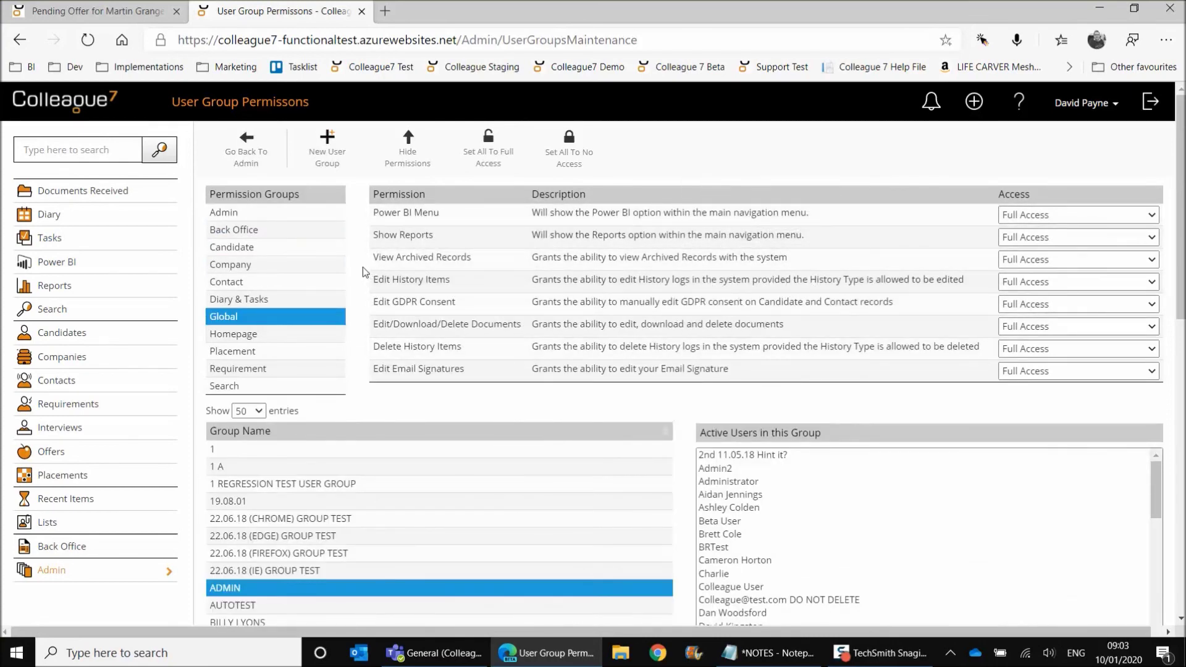
left_click(306, 356)
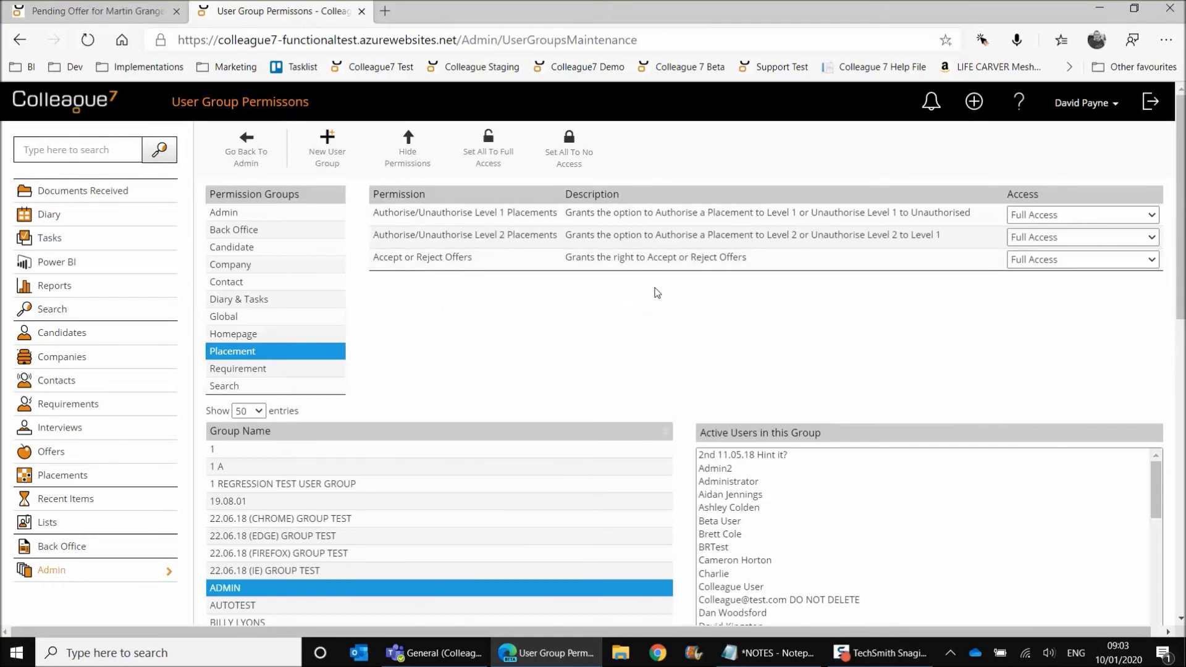
left_click(100, 6)
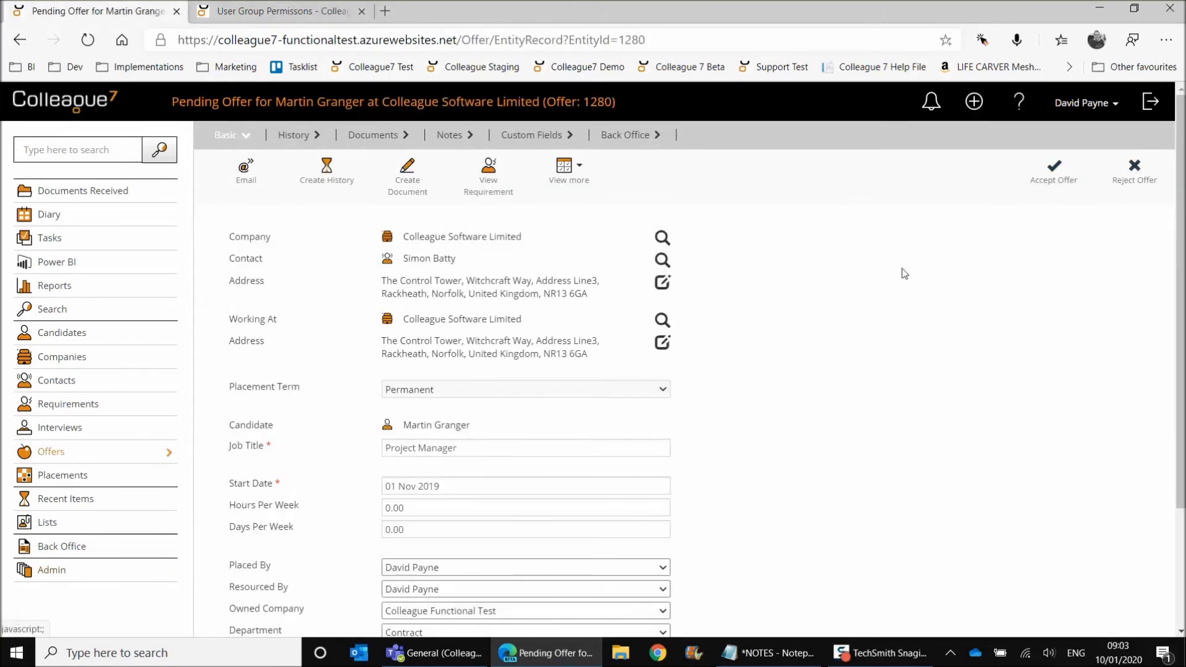
Set ADMIN's Accept or Reject Offers to No Access and confirm the pending offer's Accept Offer is blocked.
key("ctrl+Tab")
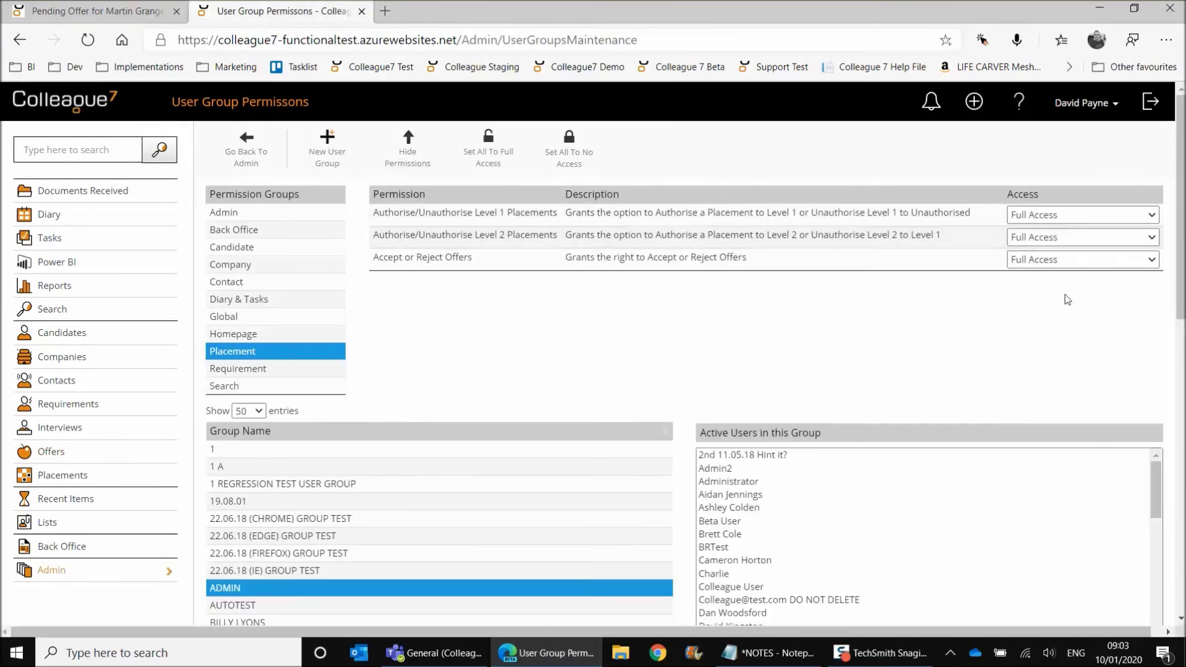
left_click(1056, 260)
left_click(1031, 279)
left_click(955, 316)
left_click(105, 17)
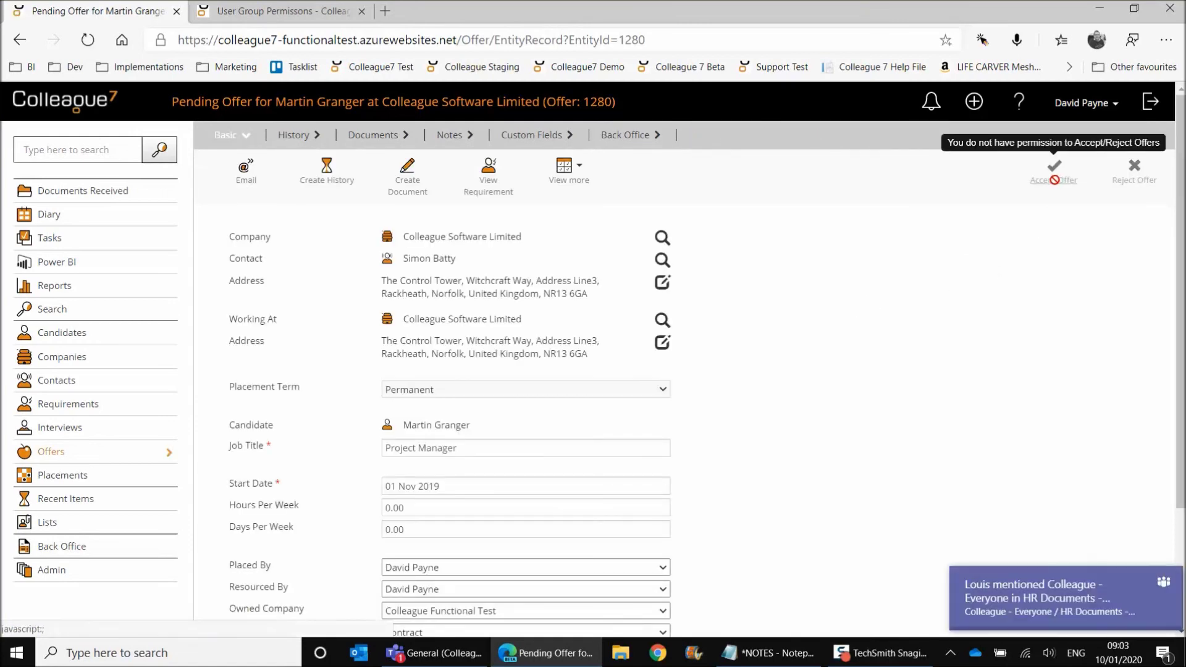
left_click(1163, 587)
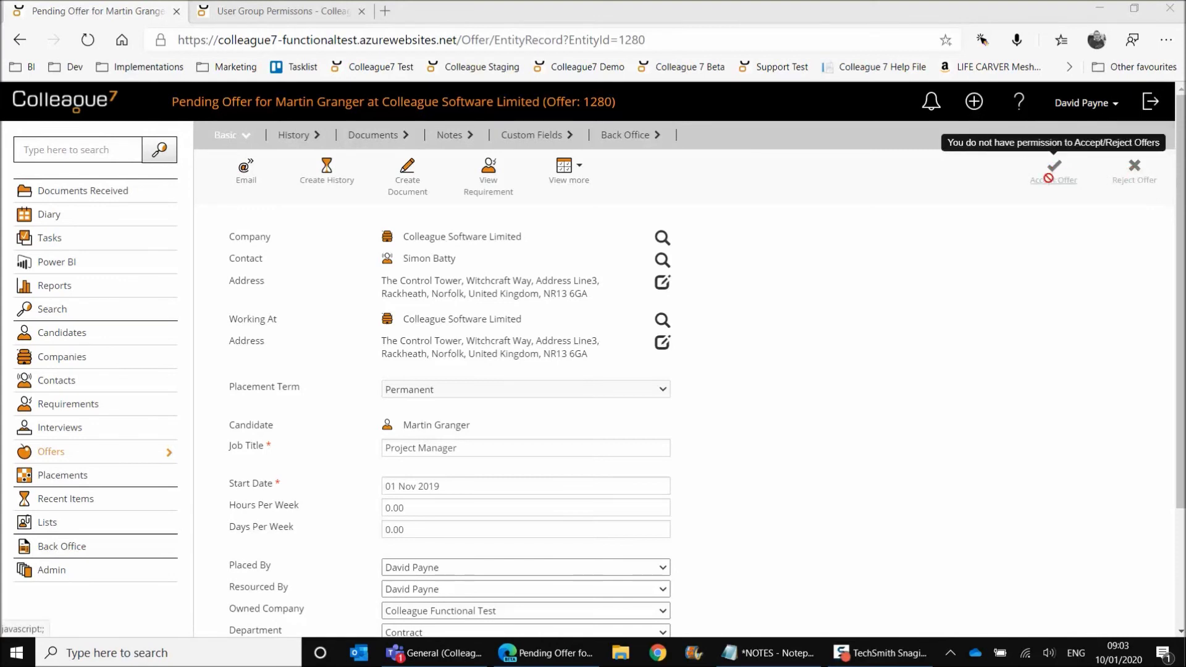
Restore ADMIN's Accept or Reject Offers permission to Full Access.
left_click(278, 9)
left_click(1049, 260)
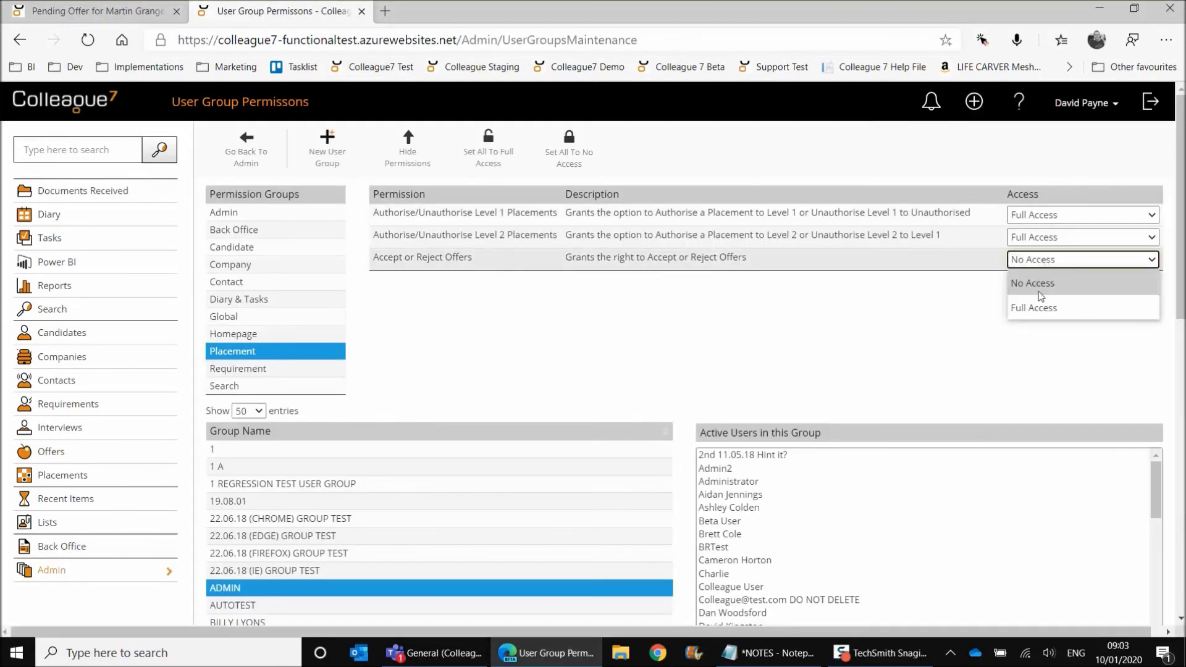
left_click(1037, 308)
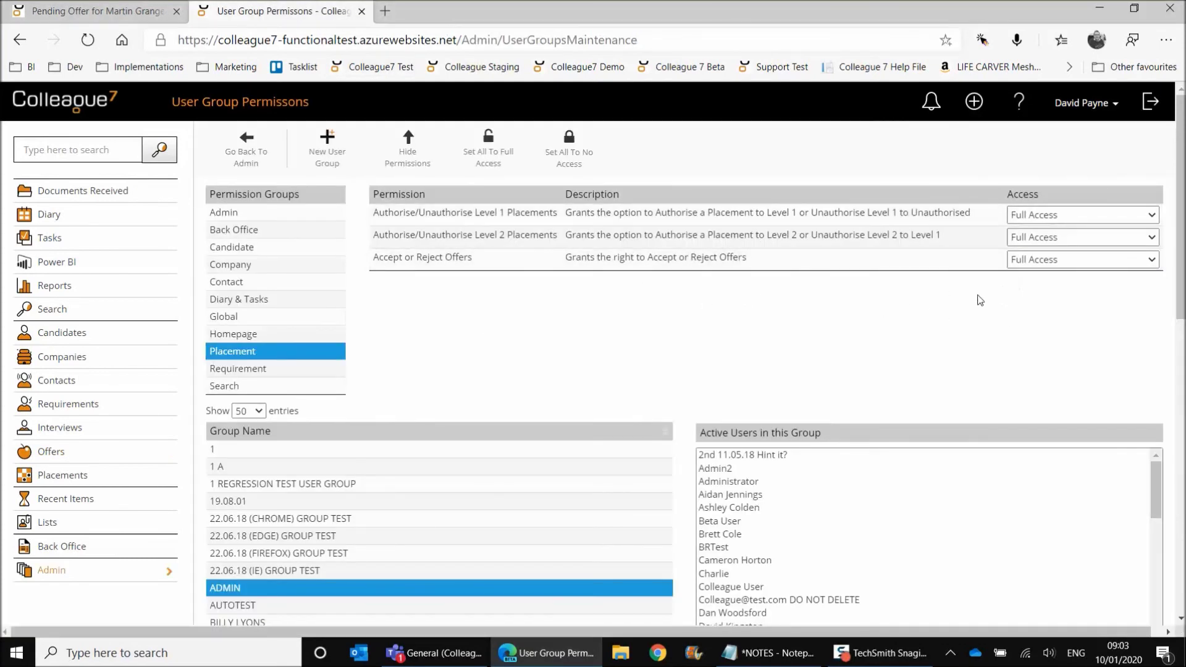
left_click(246, 153)
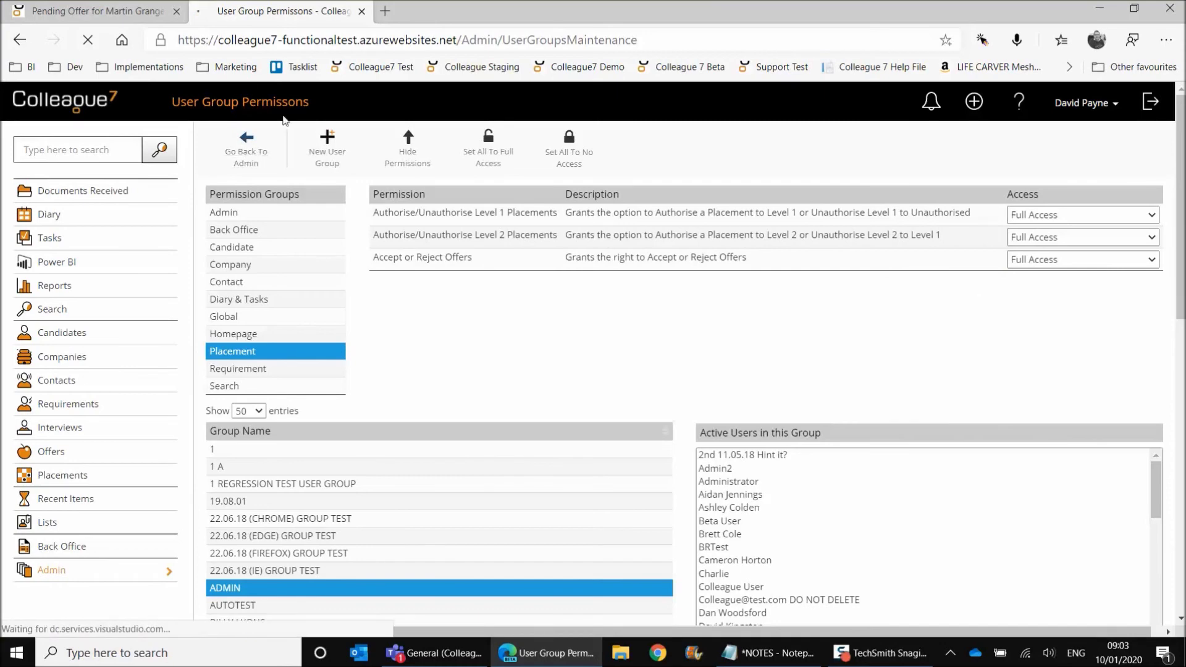
Go to Archive Records in Admin and view the first archived candidate's record.
left_click(124, 14)
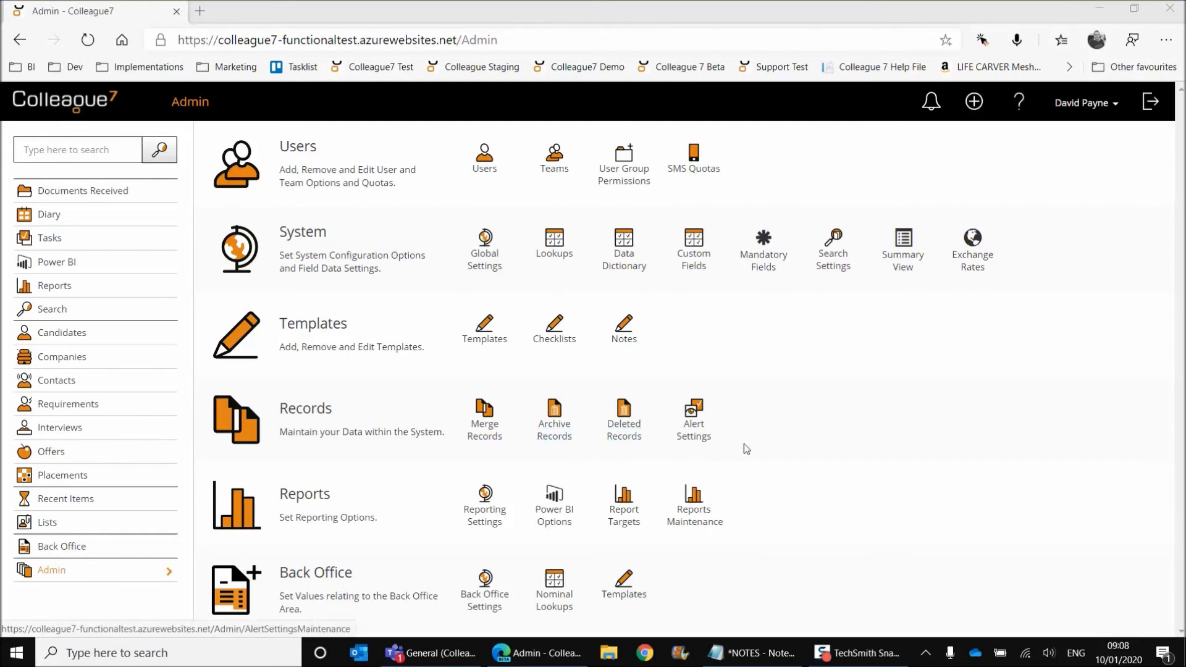
left_click(558, 438)
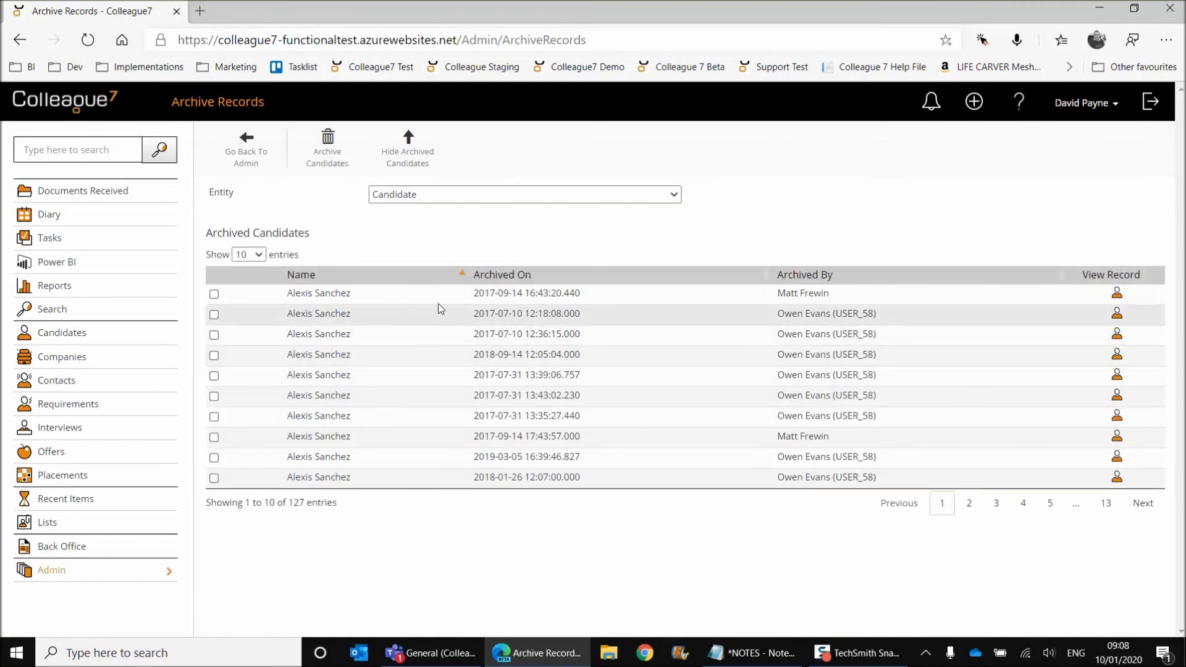
left_click(1115, 295)
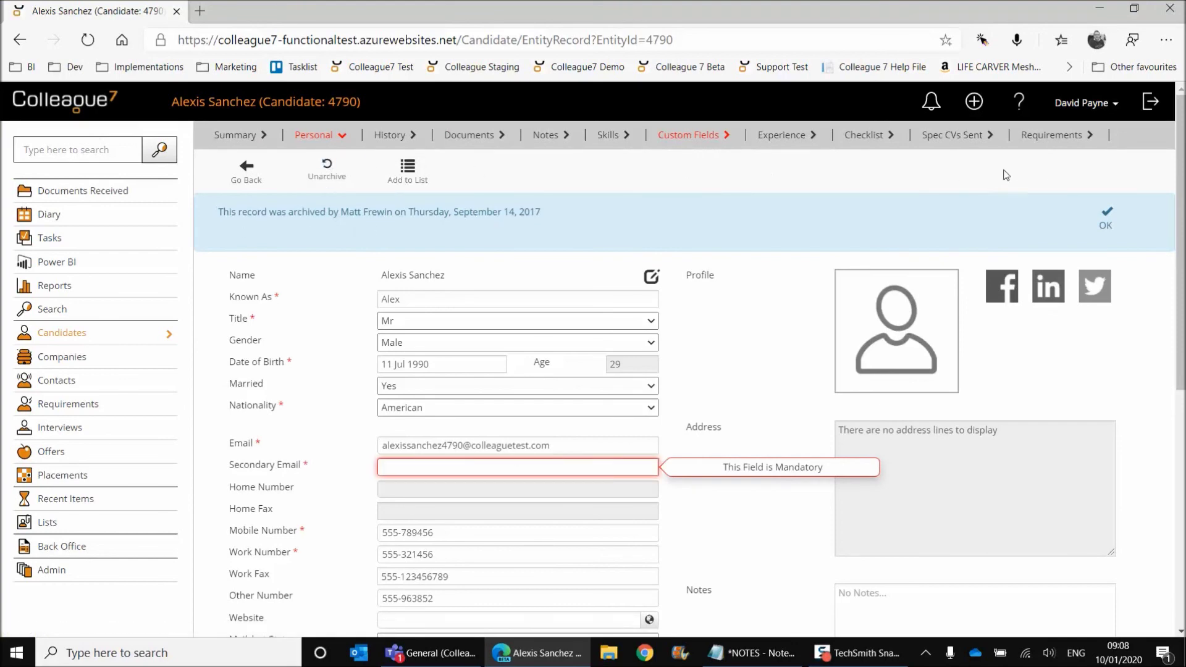
Review the archived record's History, Documents, Notes, Skills, Custom Fields and Experience tabs, then go back to Archived Candidates.
left_click(389, 136)
left_click(475, 137)
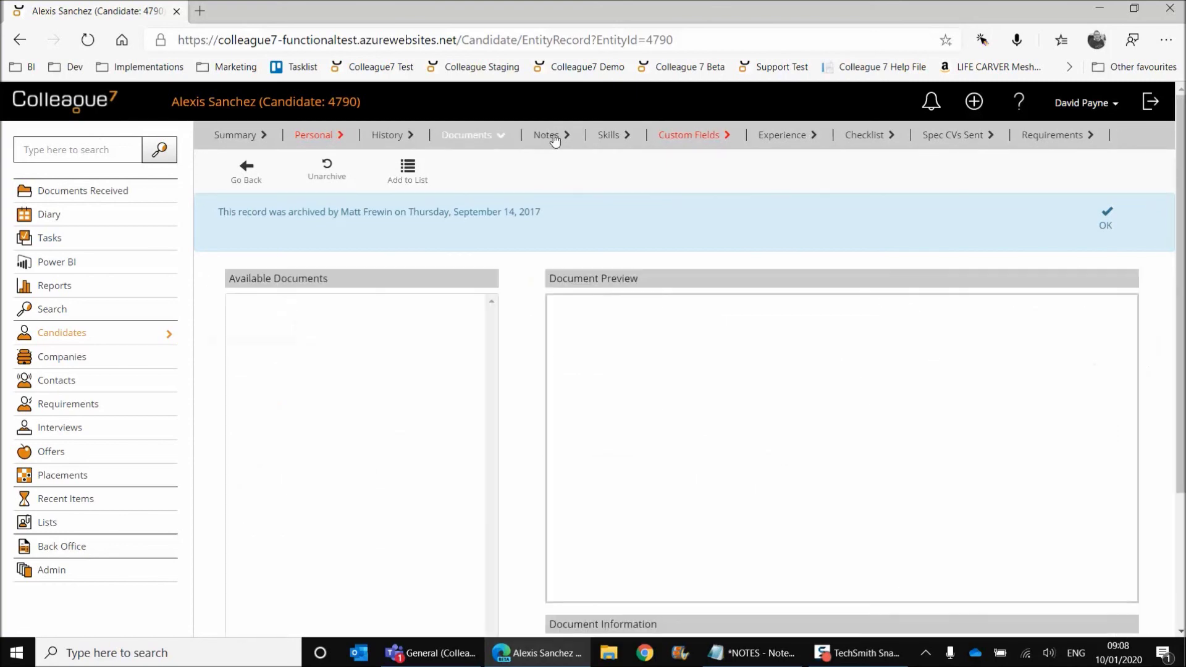
left_click(544, 136)
left_click(610, 137)
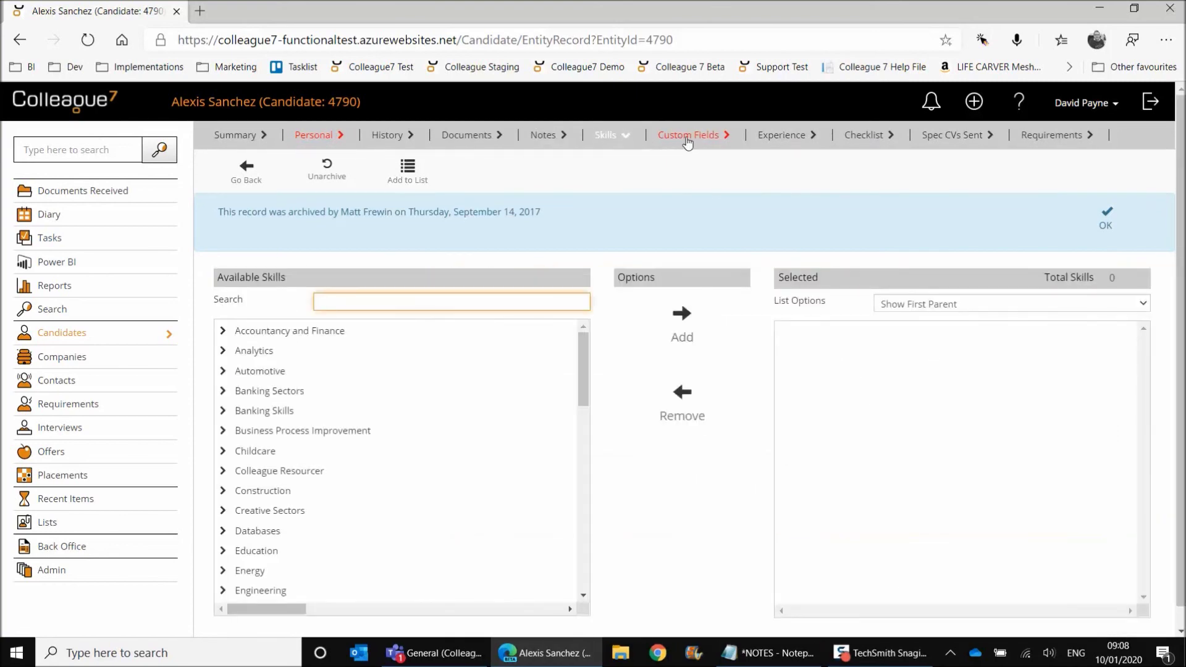
left_click(690, 137)
left_click(781, 137)
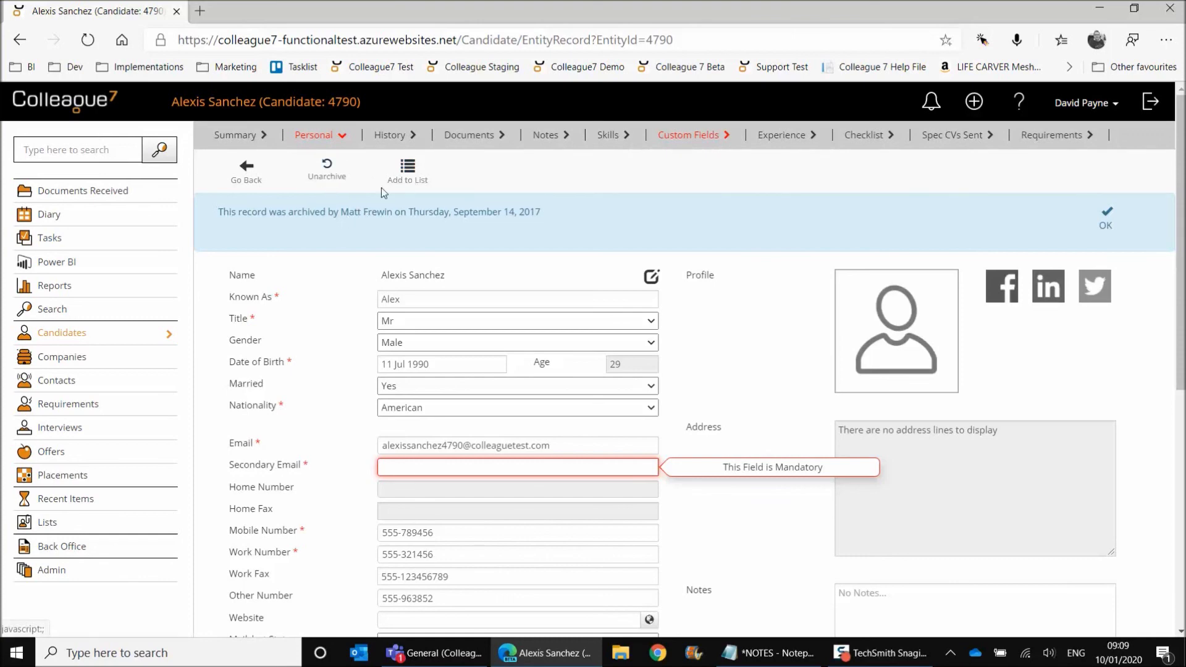
left_click(252, 179)
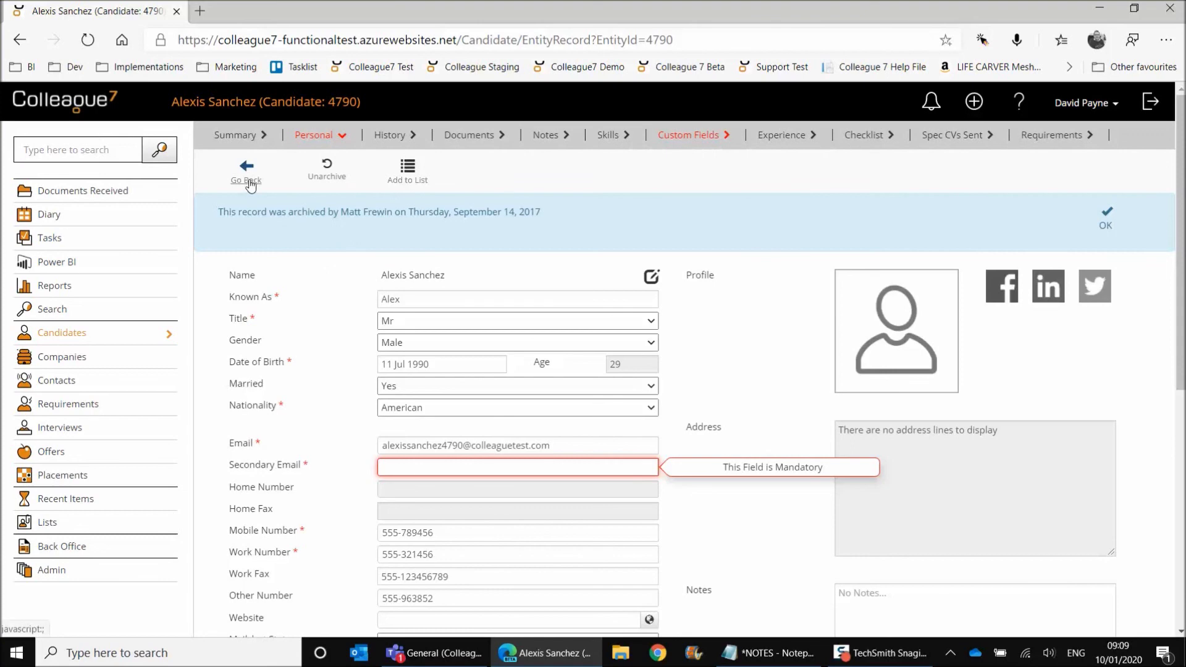